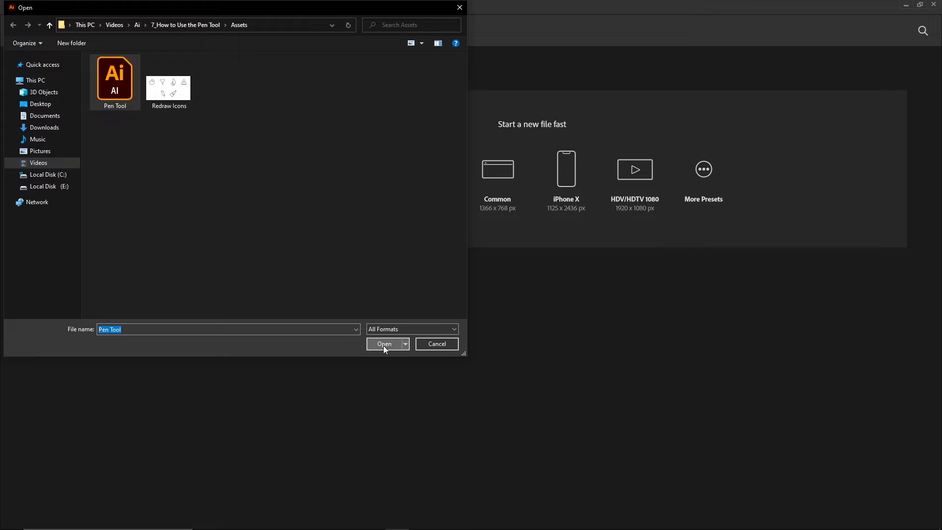
# Open the Pen Tool file from the Assets folder and activate the Pen tool.
pyautogui.click(384, 345)
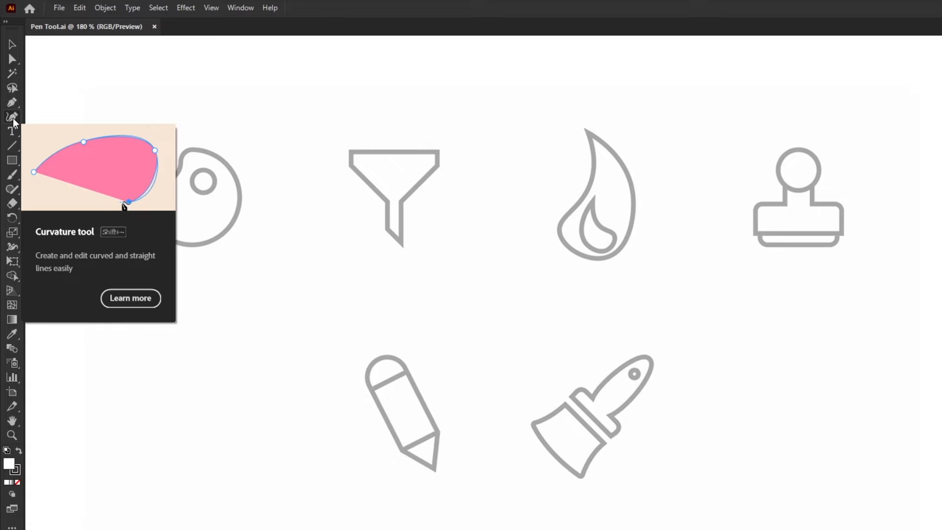
pyautogui.click(12, 101)
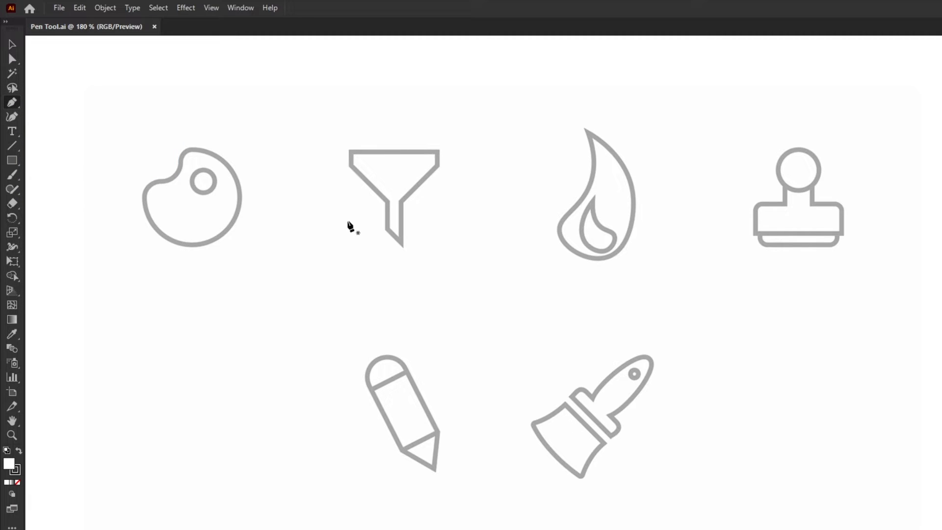
# Toggle the Pen tool's pointer repeatedly between its pen icon and the precise crosshair.
pyautogui.press('capslock')
pyautogui.press('capslock')
pyautogui.press('capslock')
pyautogui.press('capslock')
pyautogui.press('capslock')
pyautogui.press('capslock')
pyautogui.press('capslock')
pyautogui.press('capslock')
pyautogui.press('capslock')
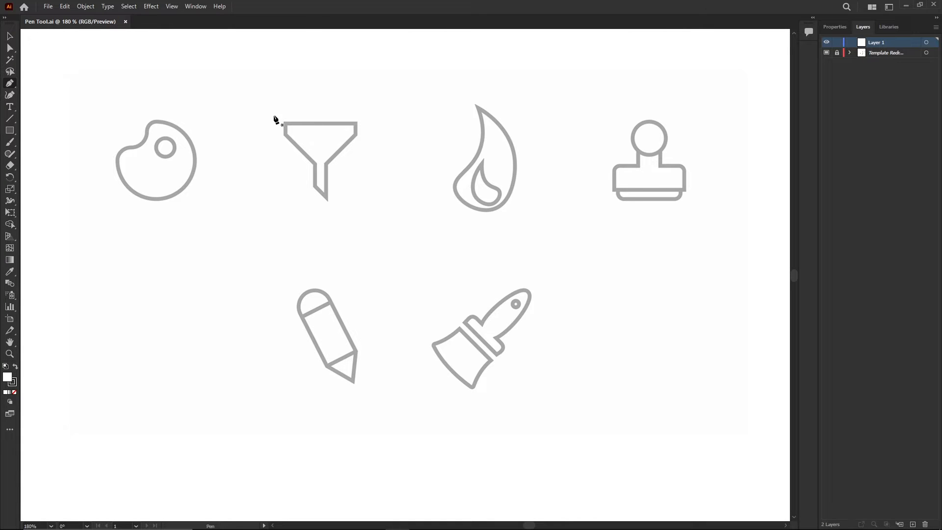
# Trace the funnel icon's outline with straight Pen tool segments, closing the path at its upper-left corner.
pyautogui.scroll(2, 284, 125)
pyautogui.scroll(2, 284, 125)
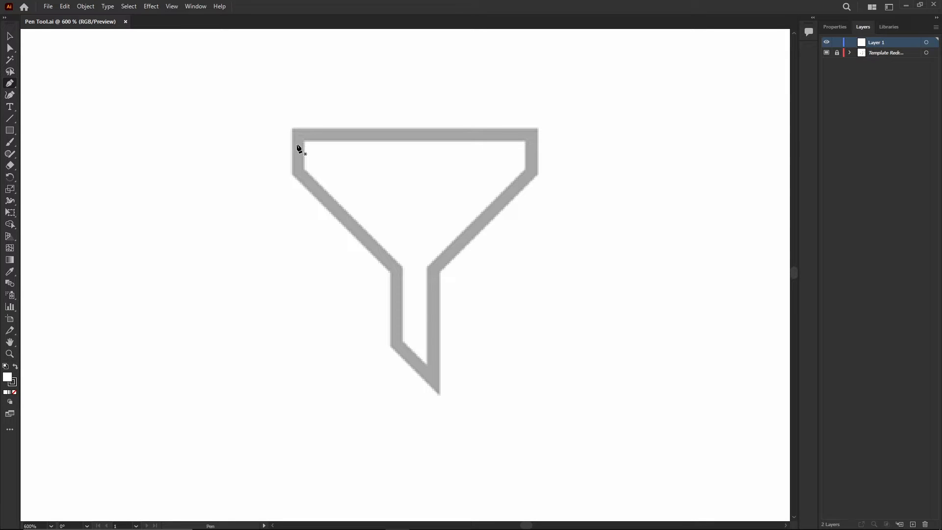
pyautogui.click(298, 135)
pyautogui.click(299, 170)
pyautogui.click(396, 269)
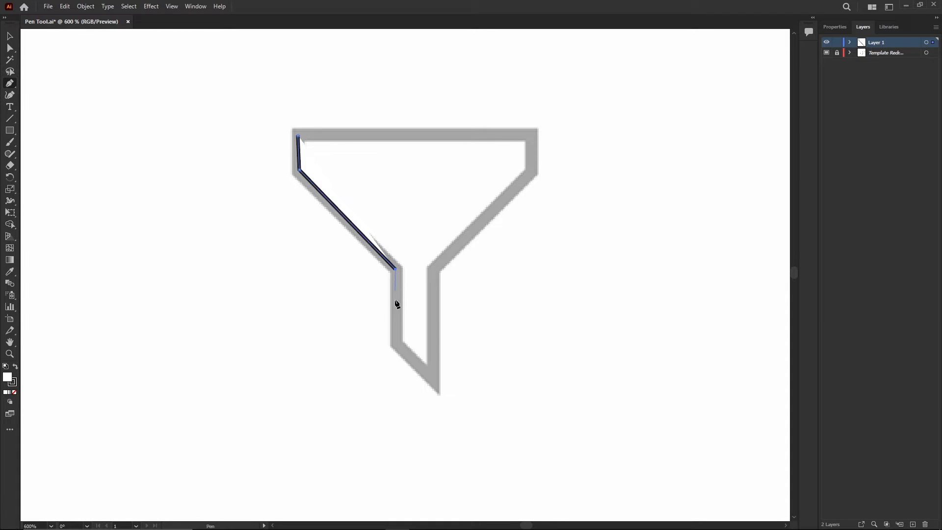
pyautogui.click(398, 341)
pyautogui.click(431, 376)
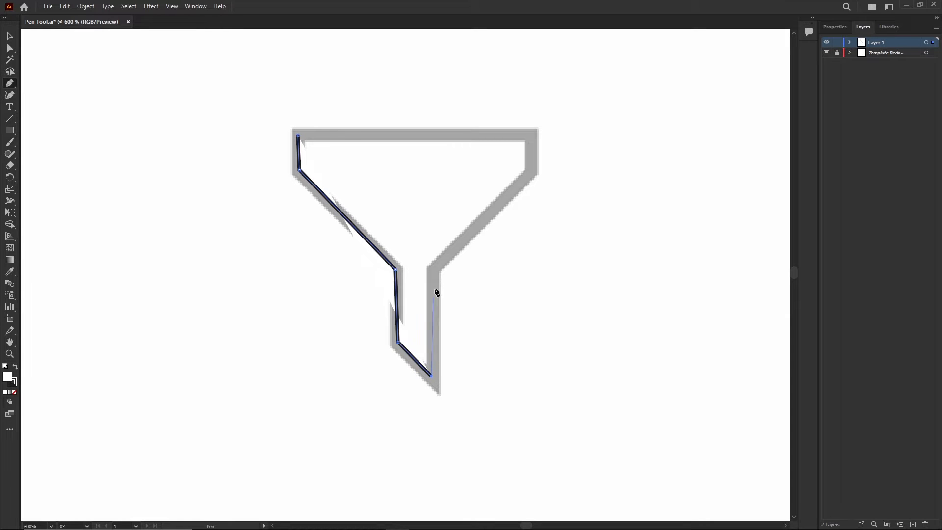
pyautogui.click(432, 272)
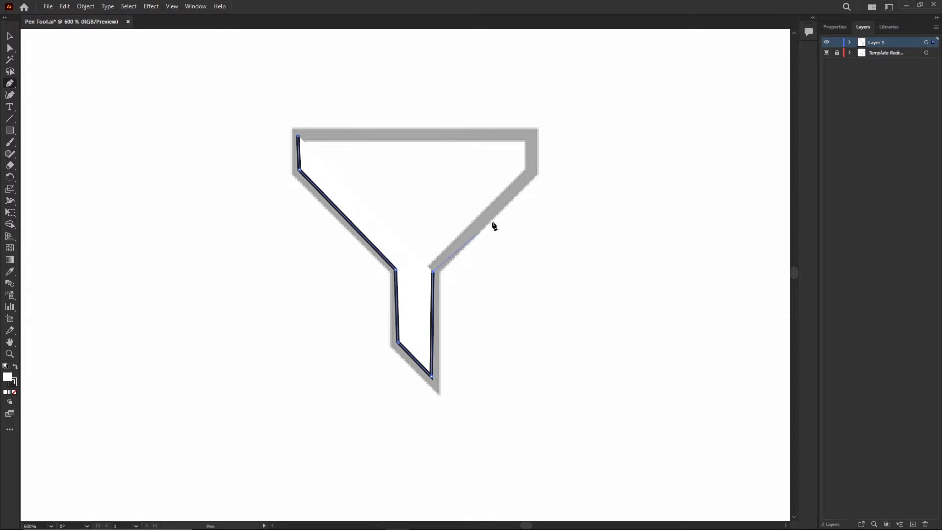
pyautogui.click(532, 172)
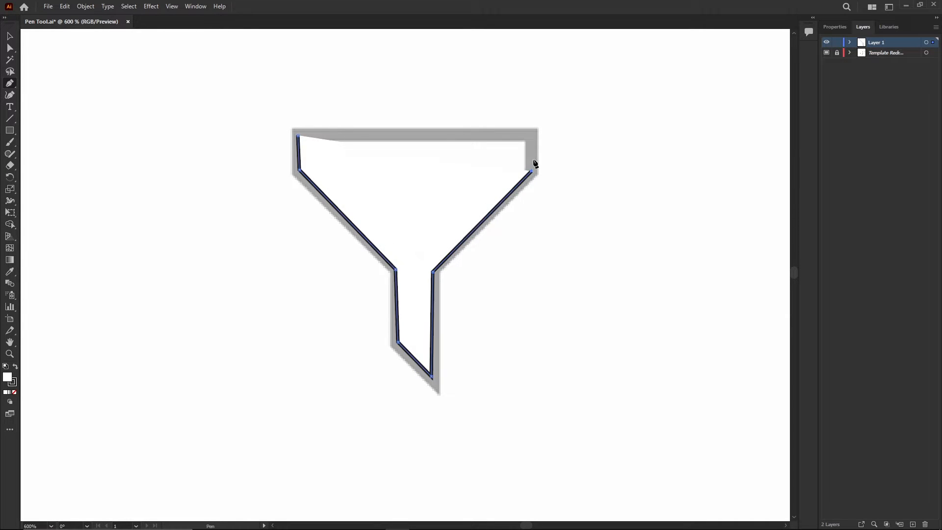
pyautogui.click(532, 135)
pyautogui.click(298, 136)
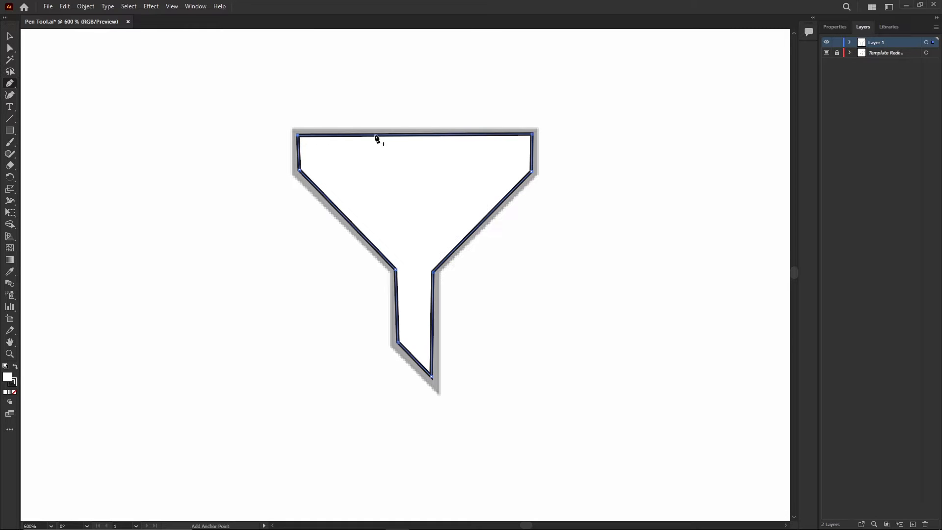
# Set the traced funnel path's fill to None.
pyautogui.click(835, 26)
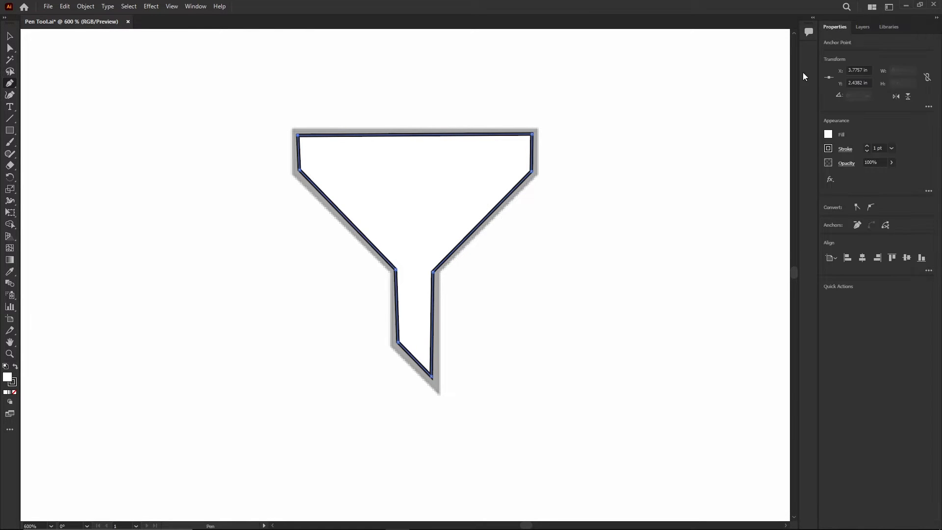
pyautogui.click(829, 135)
pyautogui.click(720, 173)
pyautogui.press('Escape')
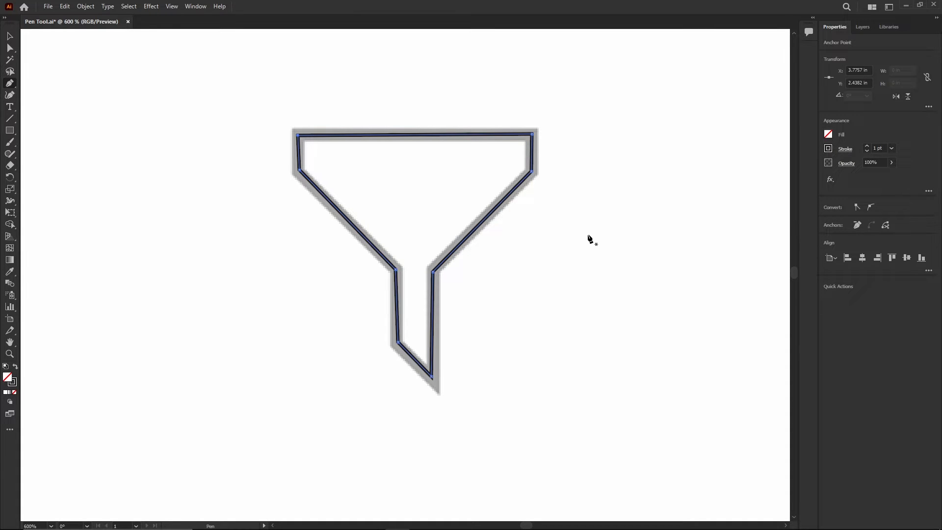
pyautogui.press('space')
pyautogui.moveTo(172, 279); pyautogui.dragTo(636, 274)
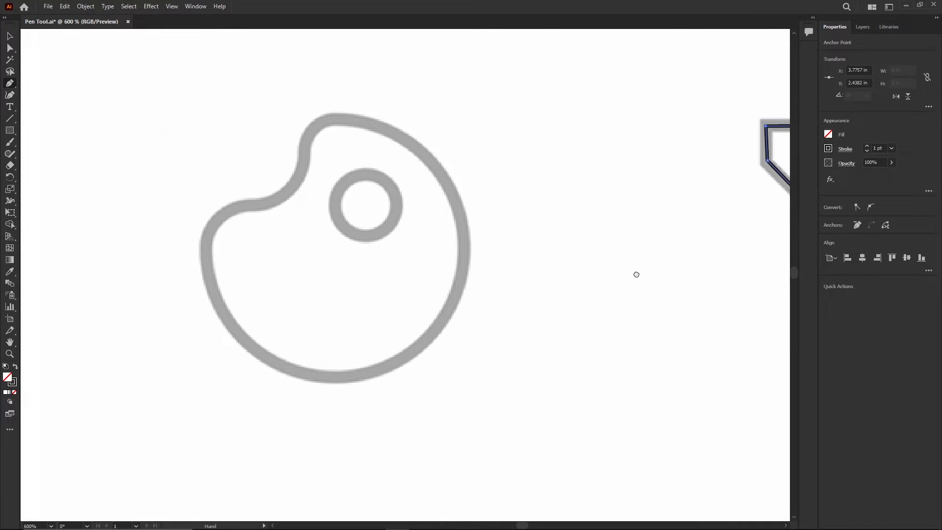
pyautogui.moveTo(523, 266); pyautogui.dragTo(549, 259)
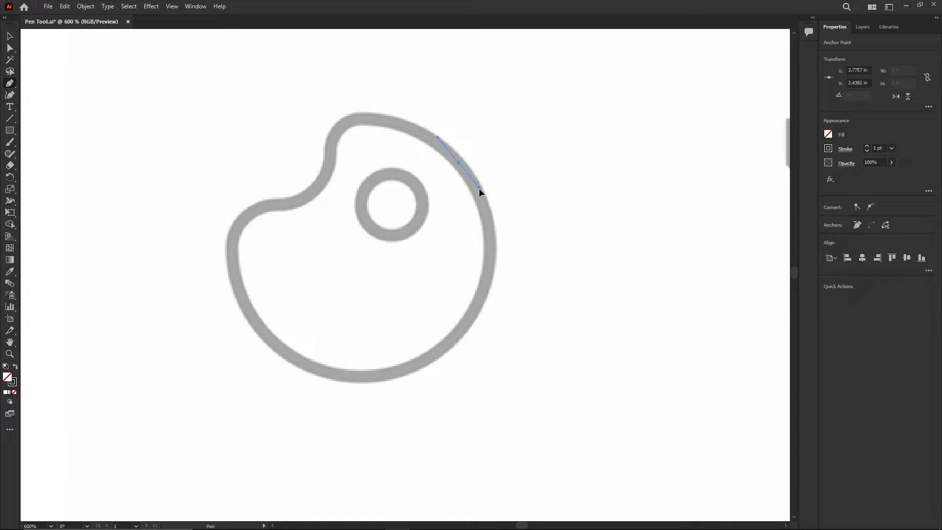
pyautogui.moveTo(479, 189); pyautogui.dragTo(494, 155)
pyautogui.moveTo(493, 154); pyautogui.dragTo(483, 185)
pyautogui.hotkey('ctrl', 'z')
pyautogui.hotkey('ctrl', 'shift', 'z')
pyautogui.hotkey('ctrl', 'z')
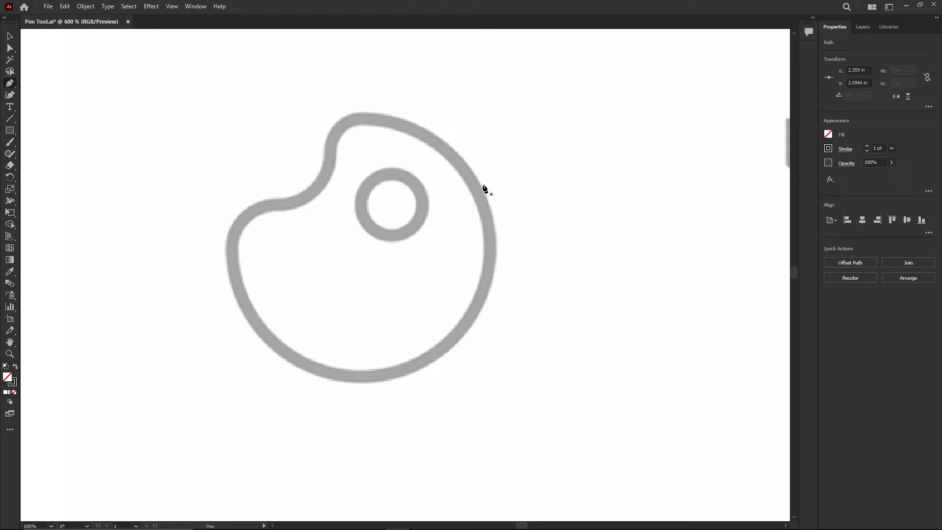
# Start the palette outline with a smooth anchor on its upper-right edge and curve the path to its lower-right edge.
pyautogui.moveTo(458, 162)
pyautogui.mouseDown()
pyautogui.moveTo(491, 219)
pyautogui.moveTo(502, 279)
pyautogui.moveTo(452, 451)
pyautogui.moveTo(455, 496)
pyautogui.moveTo(479, 467)
pyautogui.moveTo(463, 324)
pyautogui.moveTo(491, 202)
pyautogui.moveTo(471, 180)
pyautogui.moveTo(523, 295)
pyautogui.moveTo(456, 166)
pyautogui.moveTo(502, 222)
pyautogui.moveTo(481, 191)
pyautogui.moveTo(497, 211)
pyautogui.moveTo(484, 171)
pyautogui.moveTo(481, 198)
pyautogui.moveTo(485, 191)
pyautogui.mouseUp()
pyautogui.moveTo(353, 376); pyautogui.dragTo(216, 398)
pyautogui.press('ctrl')
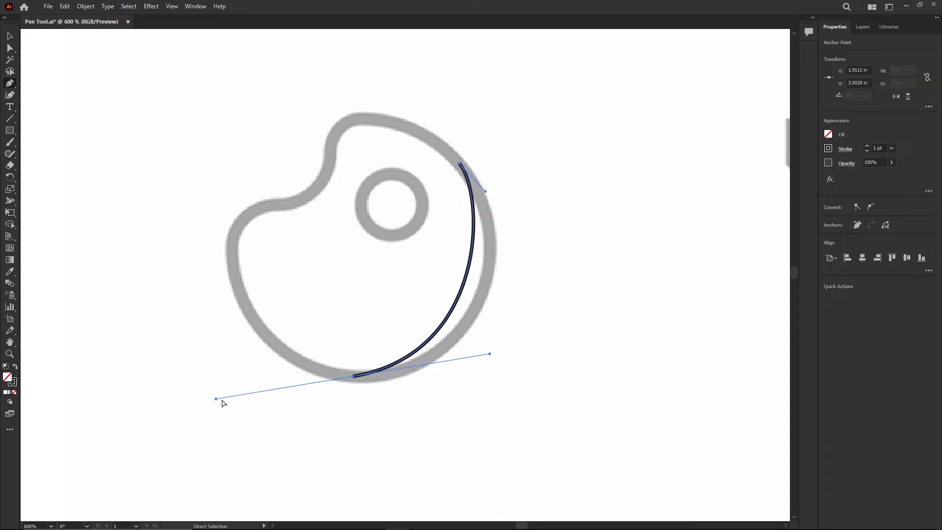
pyautogui.hotkey('ctrl', 'z')
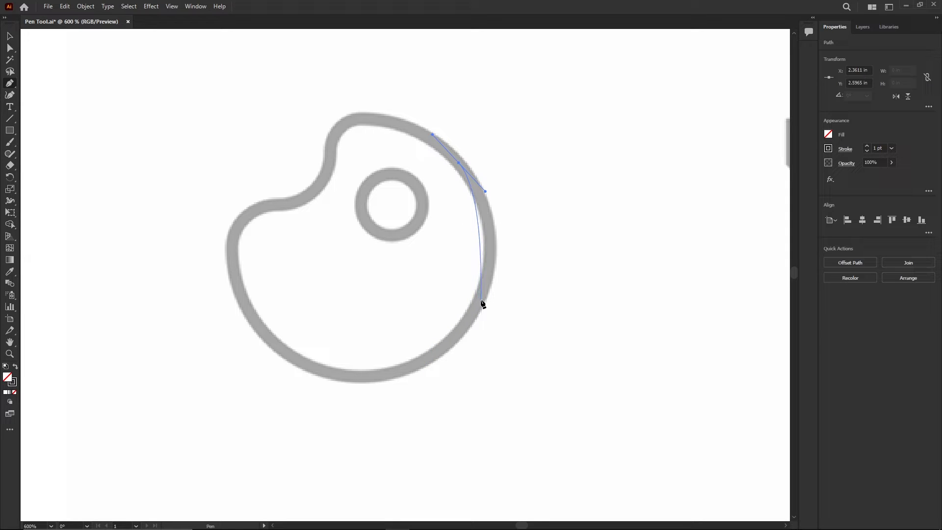
pyautogui.moveTo(481, 300); pyautogui.dragTo(460, 340)
pyautogui.moveTo(459, 339)
pyautogui.mouseDown()
pyautogui.moveTo(481, 269)
pyautogui.moveTo(493, 265)
pyautogui.moveTo(470, 290)
pyautogui.moveTo(467, 319)
pyautogui.moveTo(455, 329)
pyautogui.moveTo(467, 335)
pyautogui.moveTo(452, 343)
pyautogui.mouseUp()
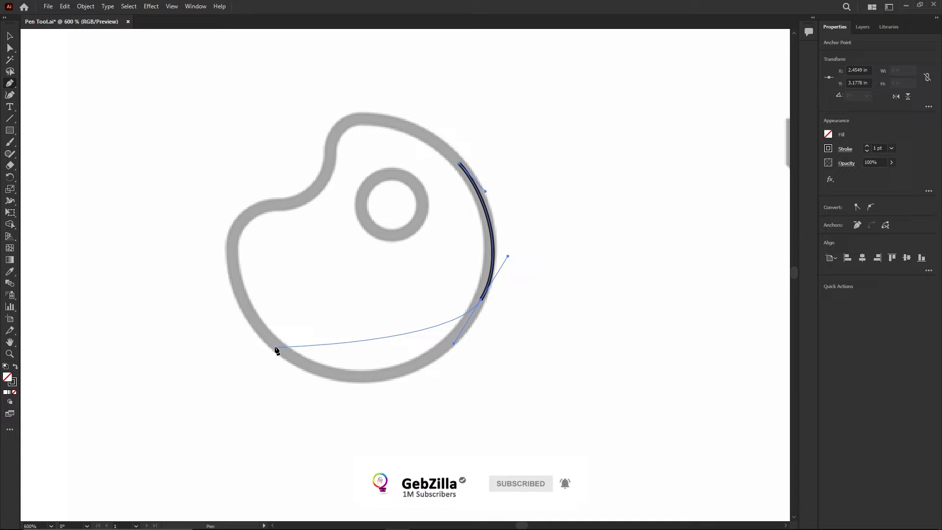
pyautogui.click(276, 346)
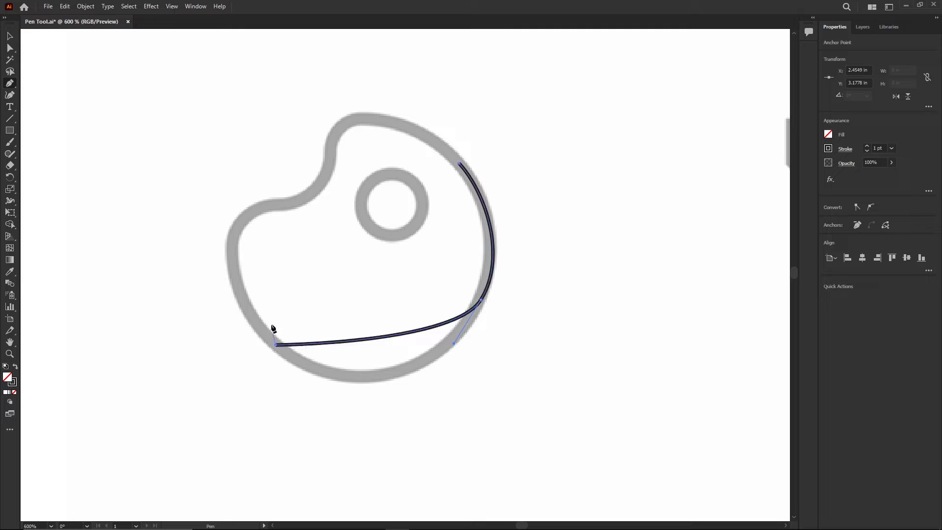
pyautogui.moveTo(234, 228); pyautogui.dragTo(256, 209)
pyautogui.hotkey('ctrl', 'z')
pyautogui.hotkey('ctrl', 'z')
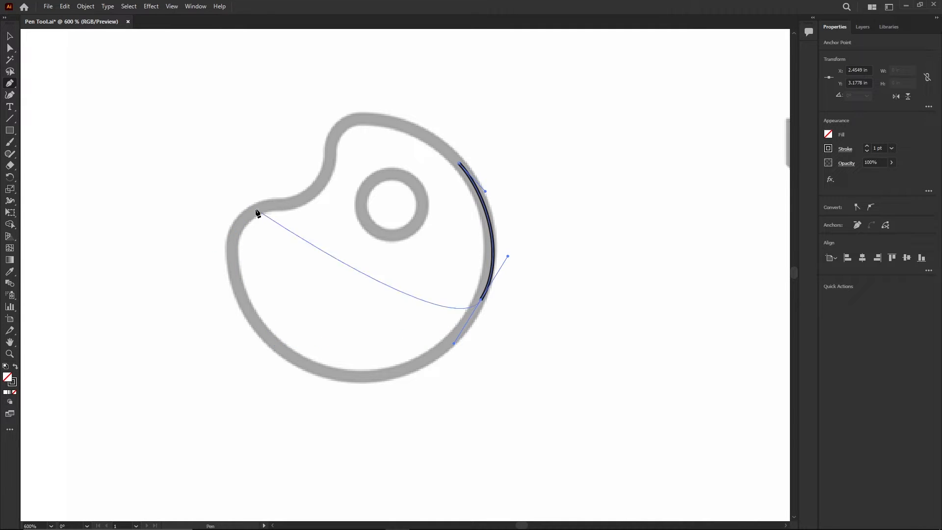
# Continue the palette path with smooth anchors at its lower-left curve and on the rounded left shoulder.
pyautogui.moveTo(287, 354); pyautogui.dragTo(186, 295)
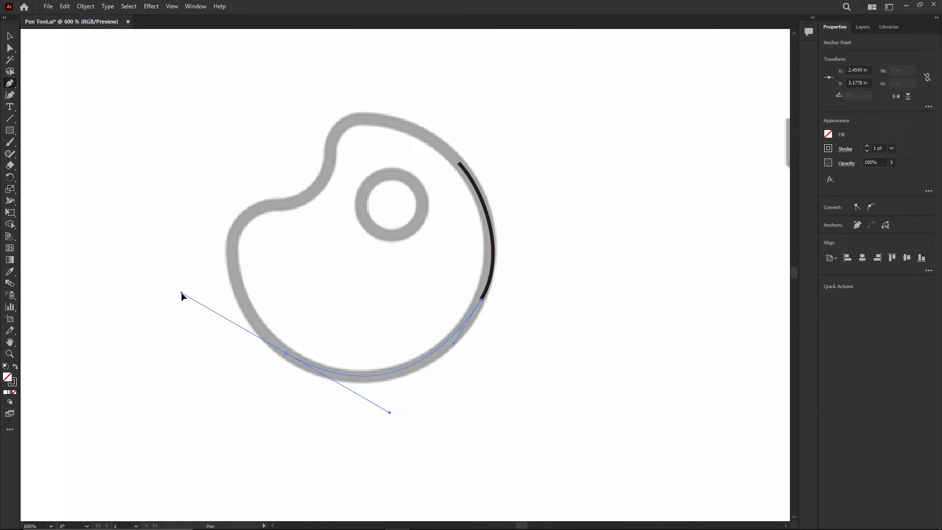
pyautogui.moveTo(182, 293); pyautogui.dragTo(182, 293)
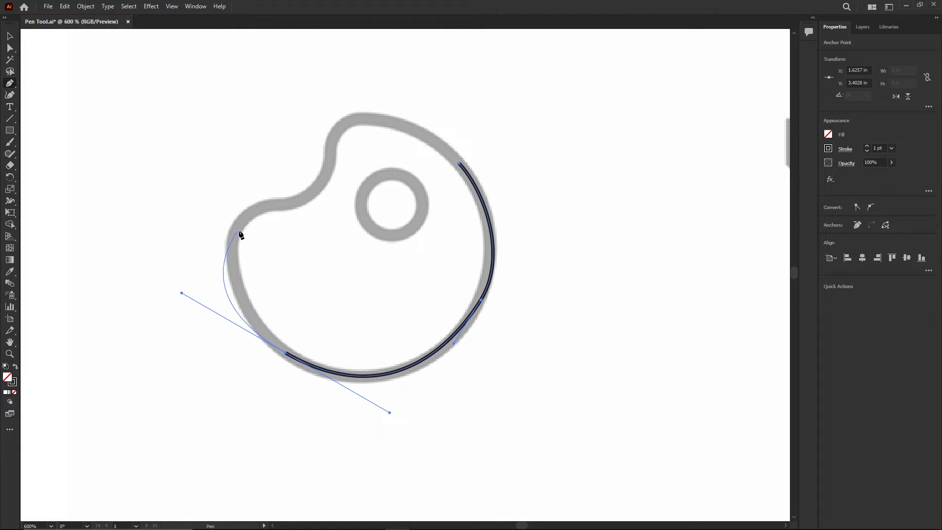
pyautogui.moveTo(239, 229); pyautogui.dragTo(249, 212)
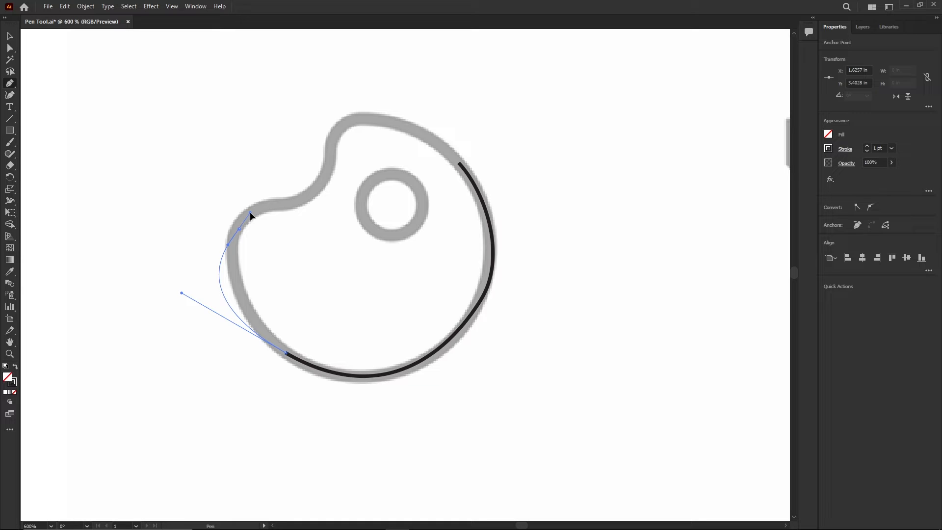
pyautogui.moveTo(250, 213)
pyautogui.mouseDown()
pyautogui.moveTo(241, 220)
pyautogui.moveTo(251, 216)
pyautogui.mouseUp()
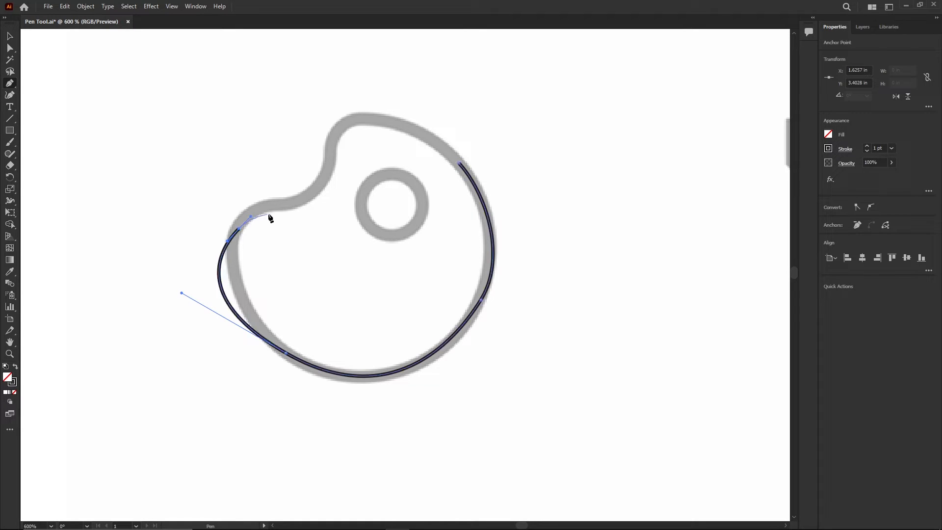
# Curve the palette path through the notch and over the top bump, closing it smoothly at the starting anchor.
pyautogui.moveTo(313, 197); pyautogui.dragTo(325, 174)
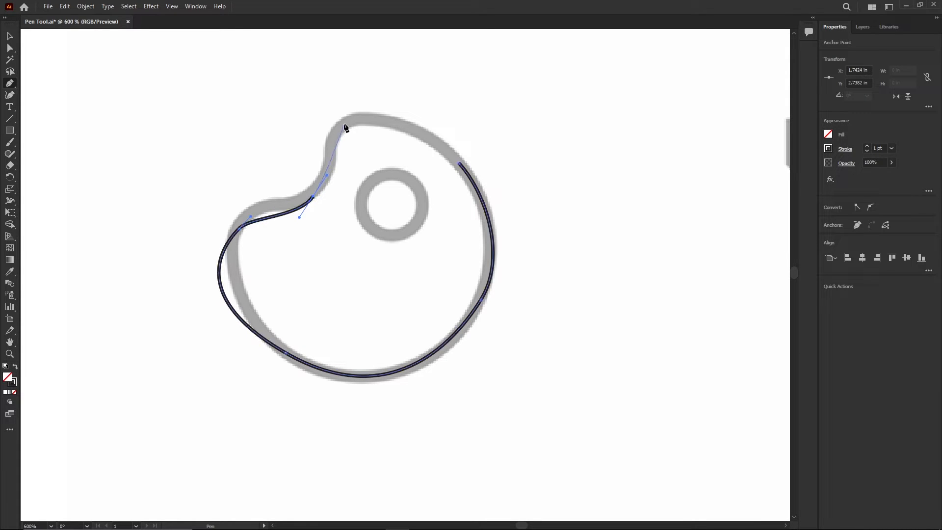
pyautogui.moveTo(343, 122); pyautogui.dragTo(360, 106)
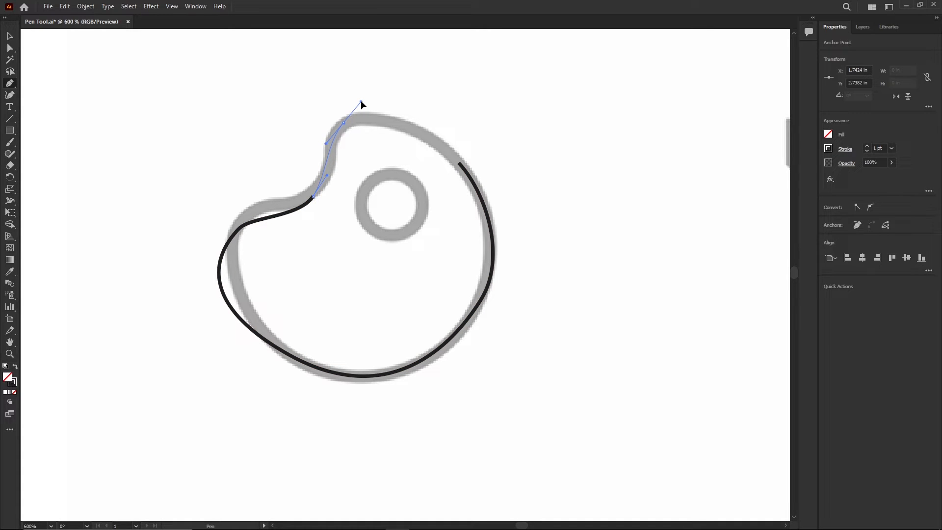
pyautogui.moveTo(360, 102); pyautogui.dragTo(361, 101)
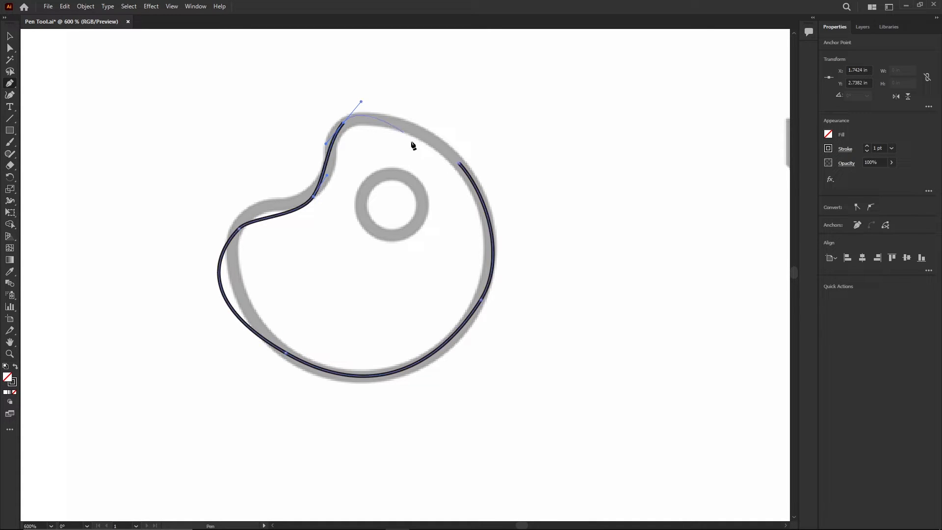
pyautogui.click(459, 164)
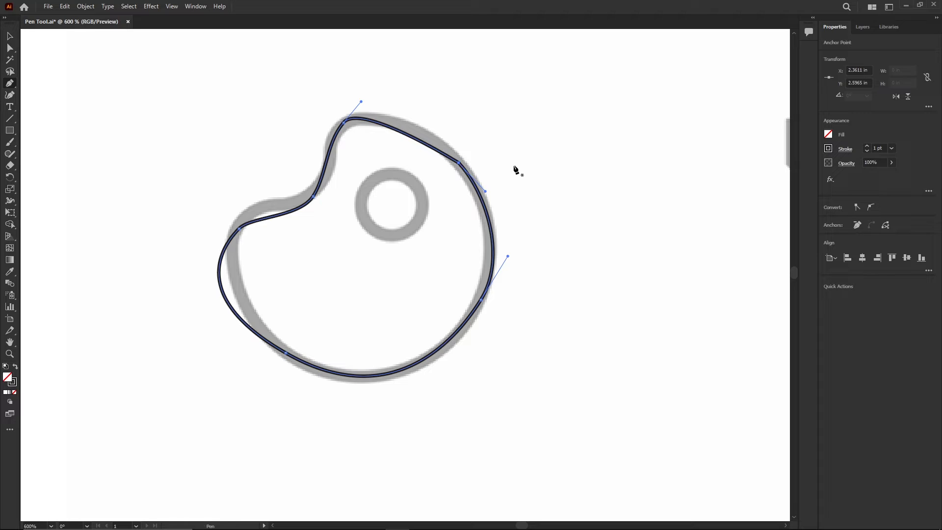
pyautogui.hotkey('ctrl', 'z')
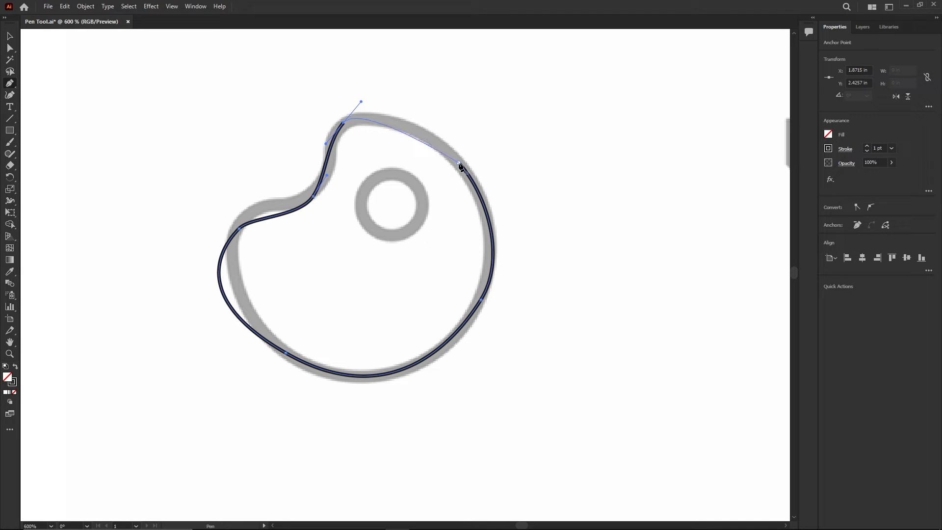
pyautogui.moveTo(459, 165); pyautogui.dragTo(479, 185)
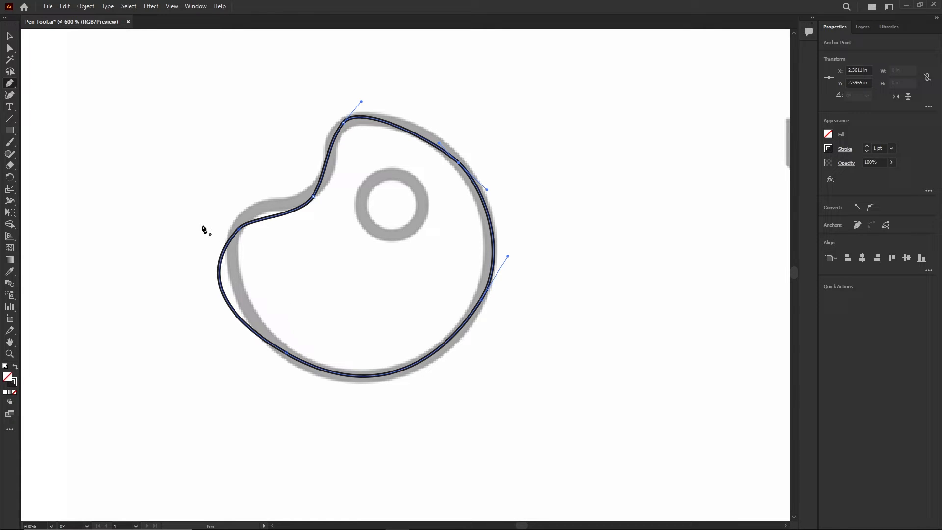
# Move the palette's left shoulder anchor onto the template with Direct Selection and reshape the lower-left curve with its handle.
pyautogui.click(10, 48)
pyautogui.click(239, 229)
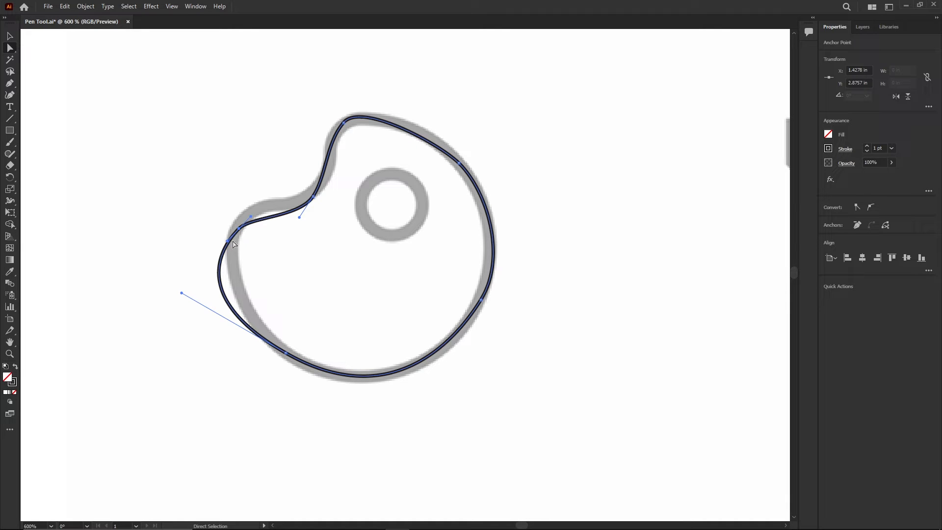
pyautogui.moveTo(227, 241); pyautogui.dragTo(246, 214)
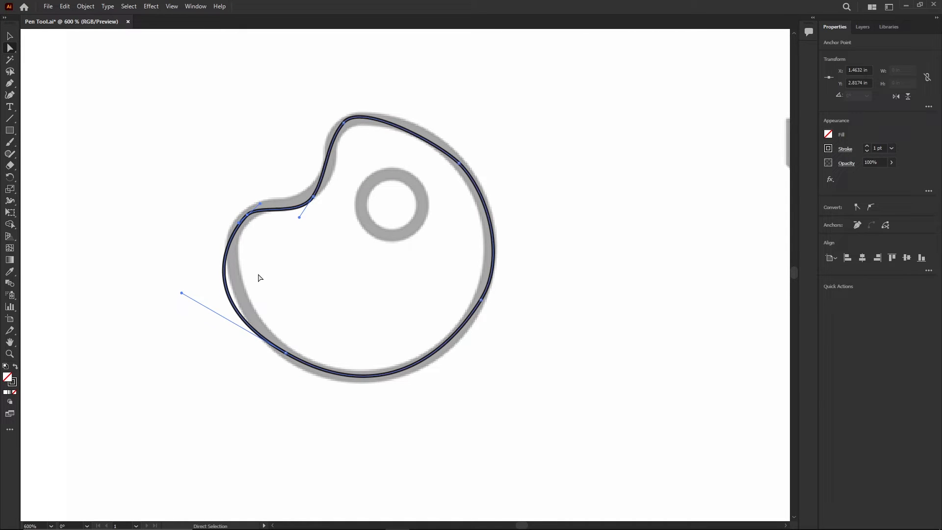
pyautogui.click(286, 353)
pyautogui.moveTo(182, 293); pyautogui.dragTo(208, 300)
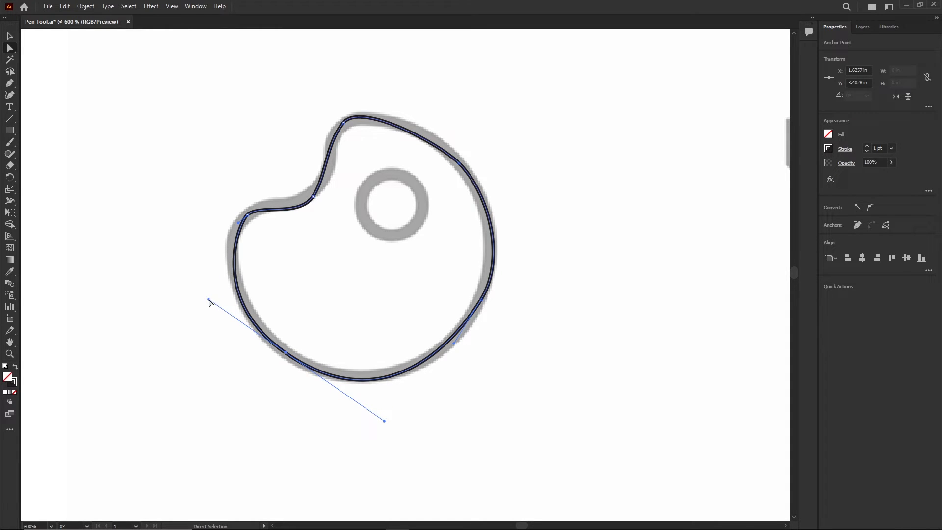
# Adjust both direction handles of the palette's lower-right anchor so the curve follows the template.
pyautogui.click(481, 301)
pyautogui.moveTo(509, 254); pyautogui.dragTo(499, 257)
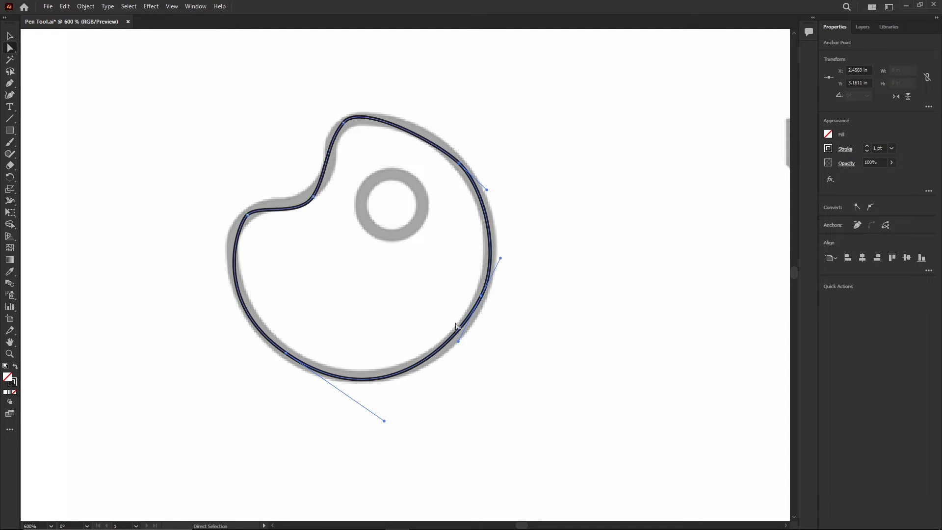
pyautogui.moveTo(459, 341); pyautogui.dragTo(466, 332)
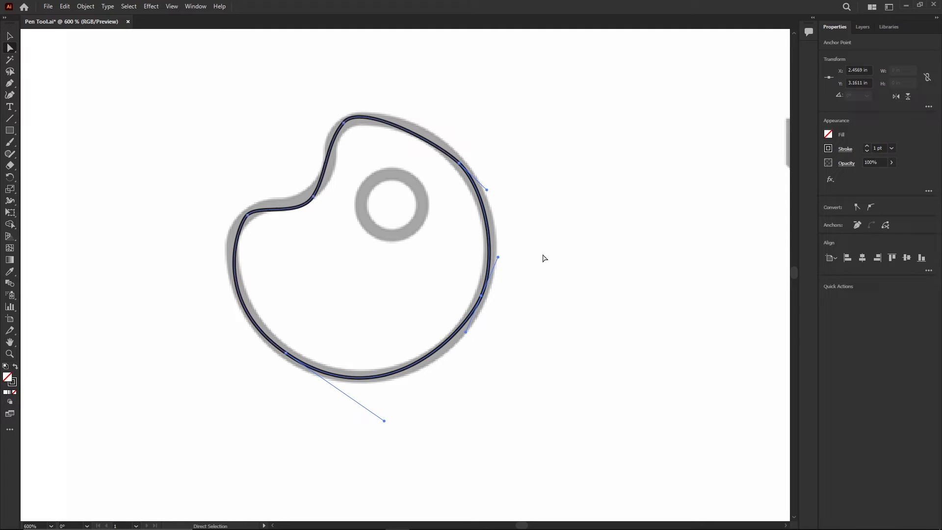
# Lengthen both direction handles of the palette's upper-right anchor and move the top bump and notch anchors onto the template.
pyautogui.click(479, 180)
pyautogui.moveTo(487, 190); pyautogui.dragTo(488, 202)
pyautogui.moveTo(442, 140); pyautogui.dragTo(431, 128)
pyautogui.moveTo(344, 122); pyautogui.dragTo(342, 127)
pyautogui.moveTo(326, 178)
pyautogui.mouseDown()
pyautogui.moveTo(337, 172)
pyautogui.moveTo(314, 189)
pyautogui.mouseUp()
pyautogui.moveTo(338, 127); pyautogui.dragTo(340, 125)
# Move the palette's left shoulder anchor onto the template and adjust the handles of the lower-left and lower-right anchors to fit the bottom curve.
pyautogui.click(247, 215)
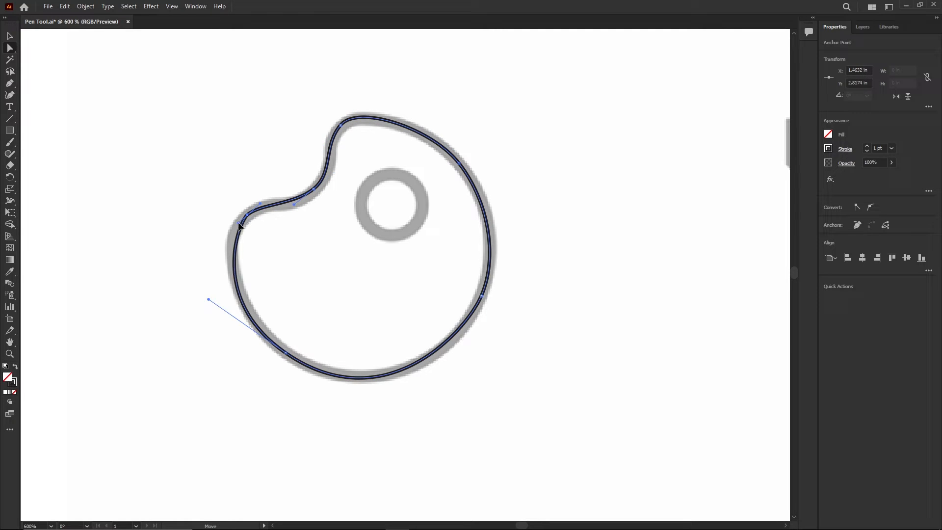
pyautogui.moveTo(239, 222)
pyautogui.mouseDown()
pyautogui.moveTo(231, 228)
pyautogui.moveTo(244, 218)
pyautogui.mouseUp()
pyautogui.moveTo(208, 300); pyautogui.dragTo(215, 295)
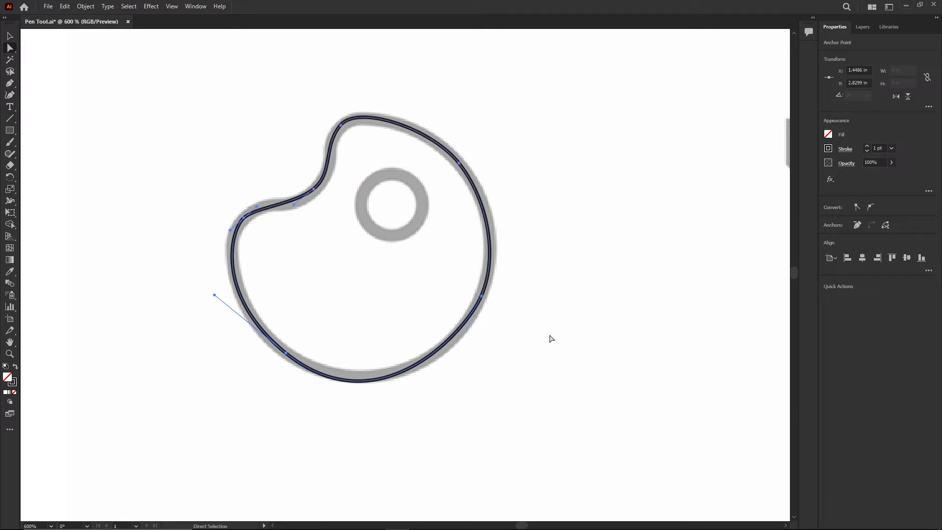
pyautogui.click(286, 353)
pyautogui.moveTo(380, 428)
pyautogui.mouseDown()
pyautogui.moveTo(376, 421)
pyautogui.moveTo(388, 418)
pyautogui.moveTo(374, 417)
pyautogui.mouseUp()
pyautogui.moveTo(466, 332)
pyautogui.mouseDown()
pyautogui.moveTo(458, 340)
pyautogui.moveTo(468, 342)
pyautogui.mouseUp()
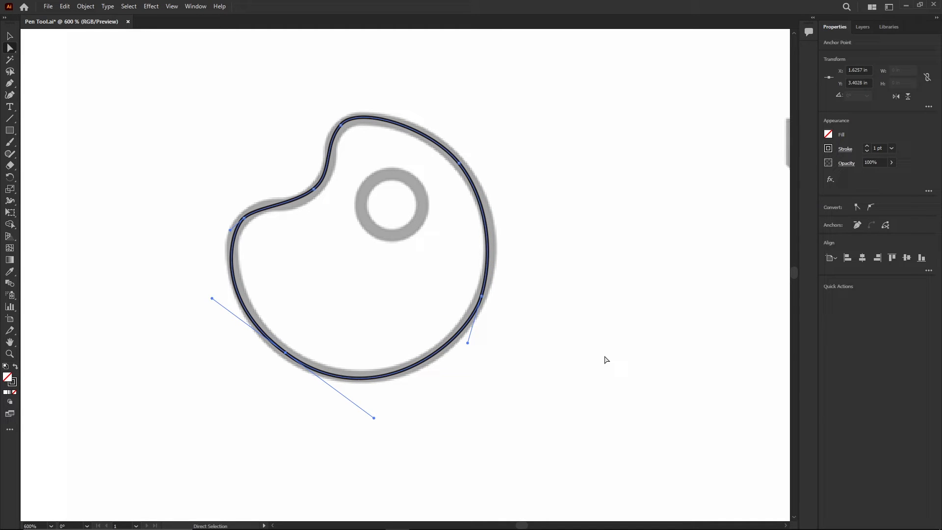
pyautogui.click(172, 6)
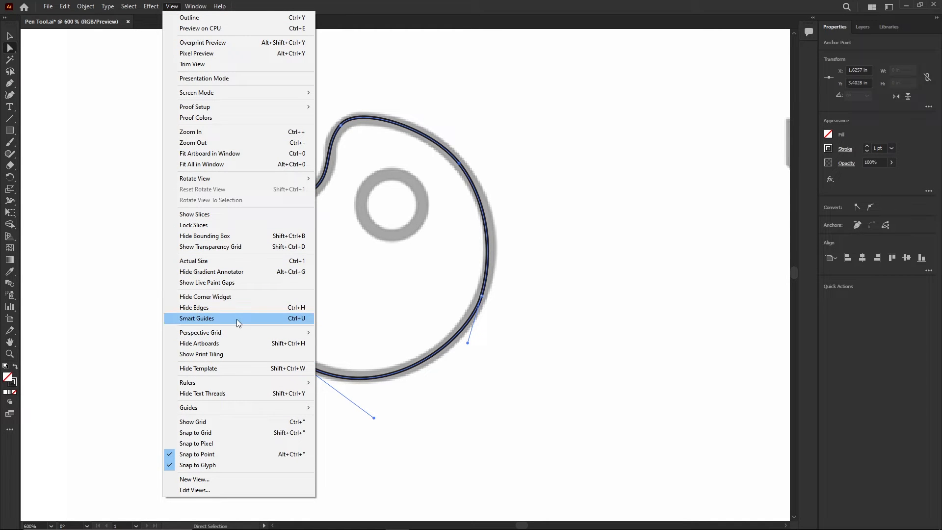
pyautogui.click(376, 5)
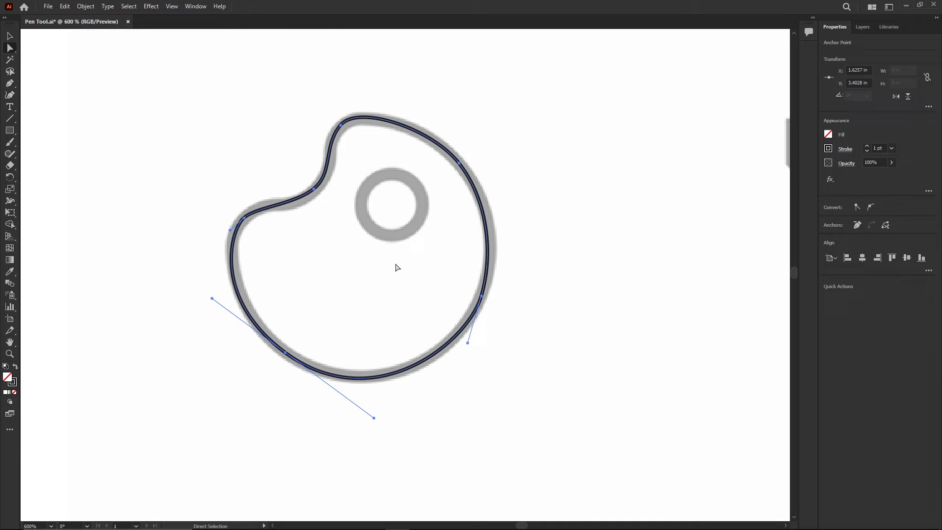
# Convert the palette's upper-right anchor to a corner with the Anchor Point tool and pull out new smooth handles that follow the template.
pyautogui.click(460, 163)
pyautogui.click(11, 83)
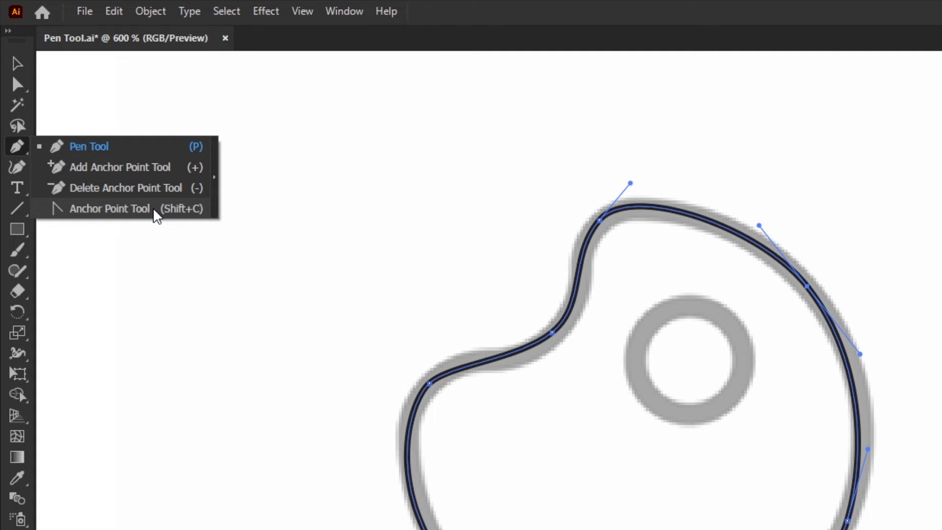
pyautogui.click(139, 208)
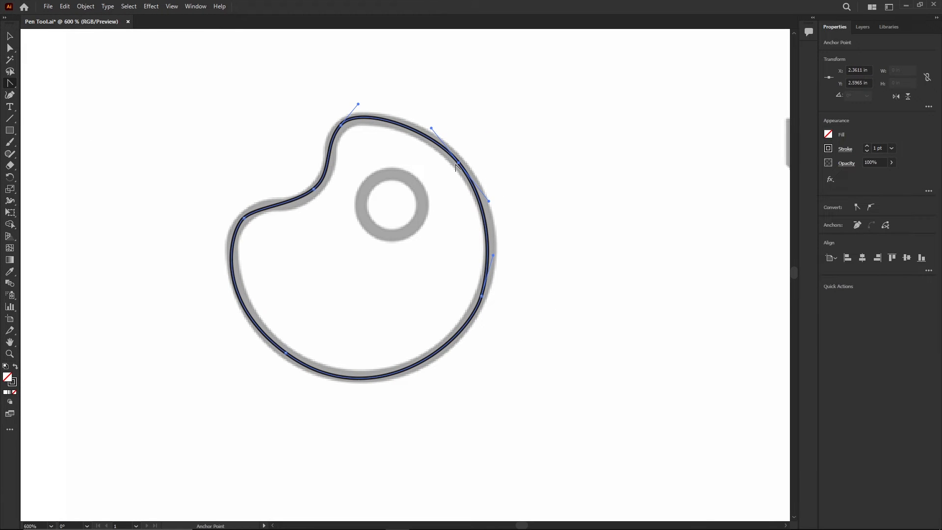
pyautogui.click(459, 164)
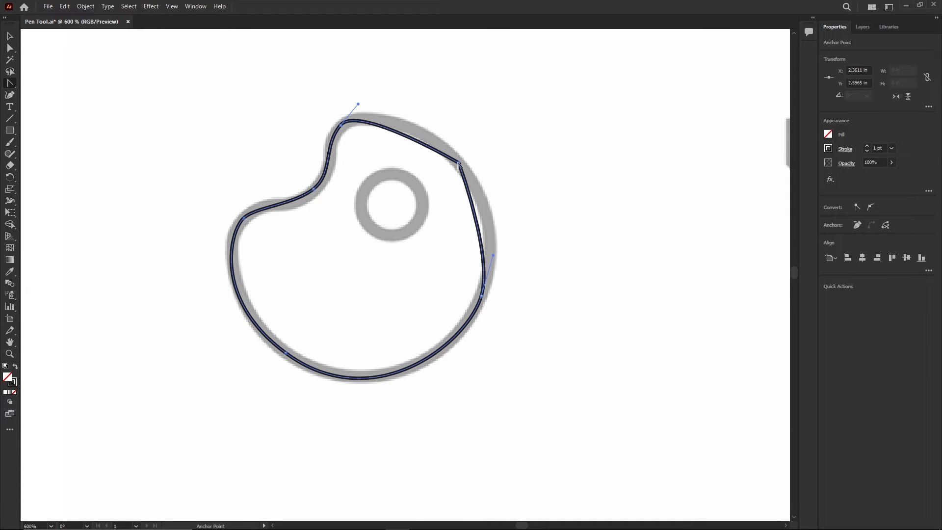
pyautogui.moveTo(458, 164); pyautogui.dragTo(494, 200)
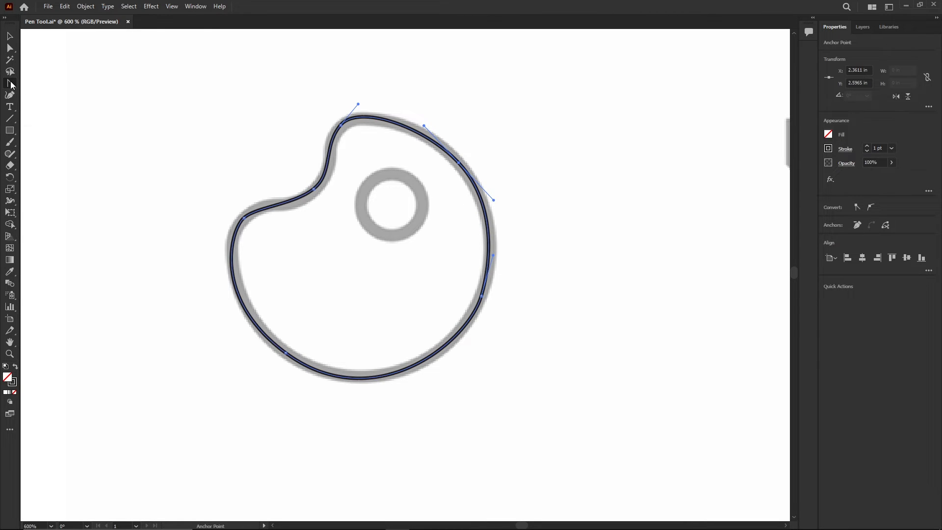
# Try to start the palette's inner circle path with a smooth Pen tool anchor at the top of the ring.
pyautogui.moveTo(11, 85); pyautogui.dragTo(60, 85)
pyautogui.scroll(1, 391, 182)
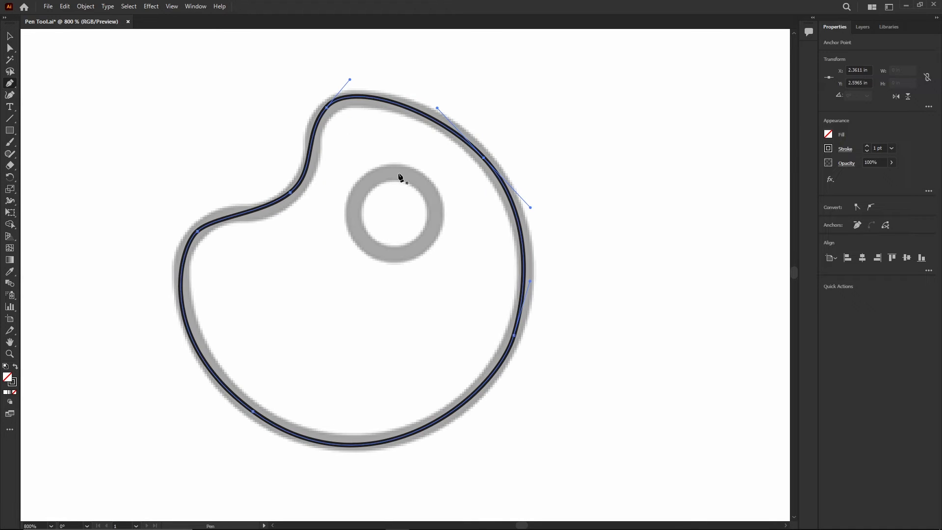
pyautogui.keyDown('ctrl'); pyautogui.click(394, 172); pyautogui.keyUp('ctrl')
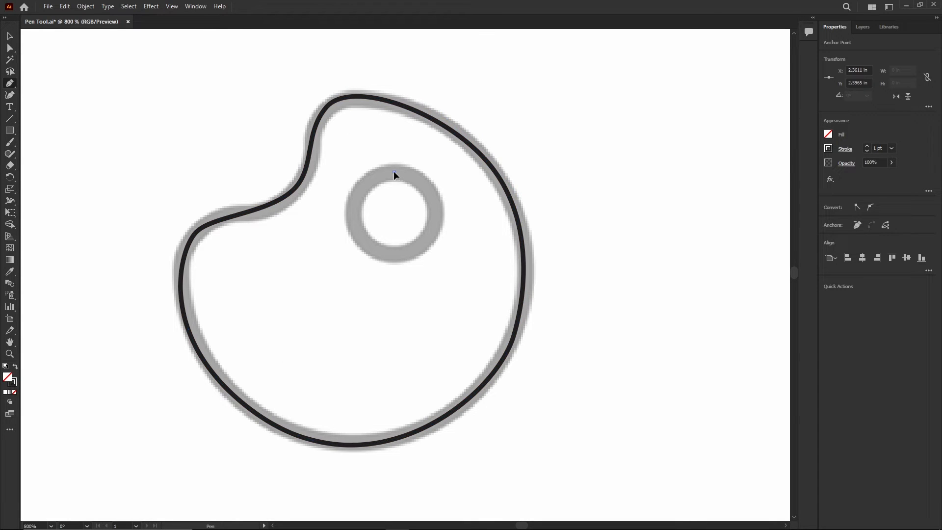
pyautogui.moveTo(407, 173); pyautogui.dragTo(420, 172)
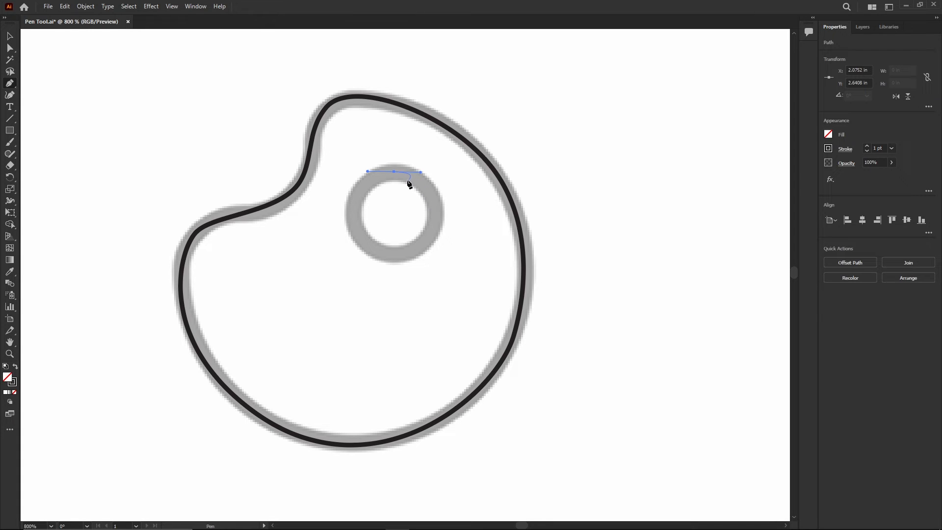
pyautogui.hotkey('ctrl', 'z')
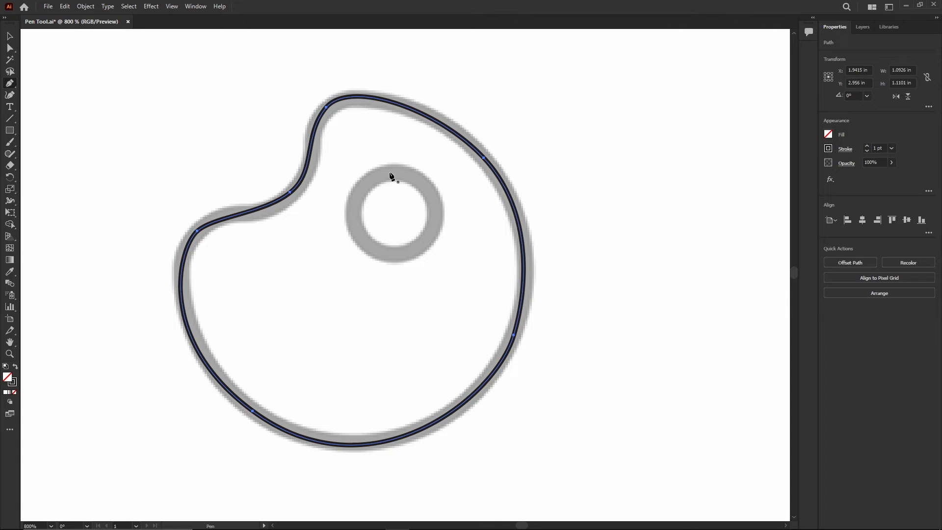
# Try to trace the inner ring from a corner anchor at its top through smooth side and bottom anchors, and undo the whole path.
pyautogui.click(394, 171)
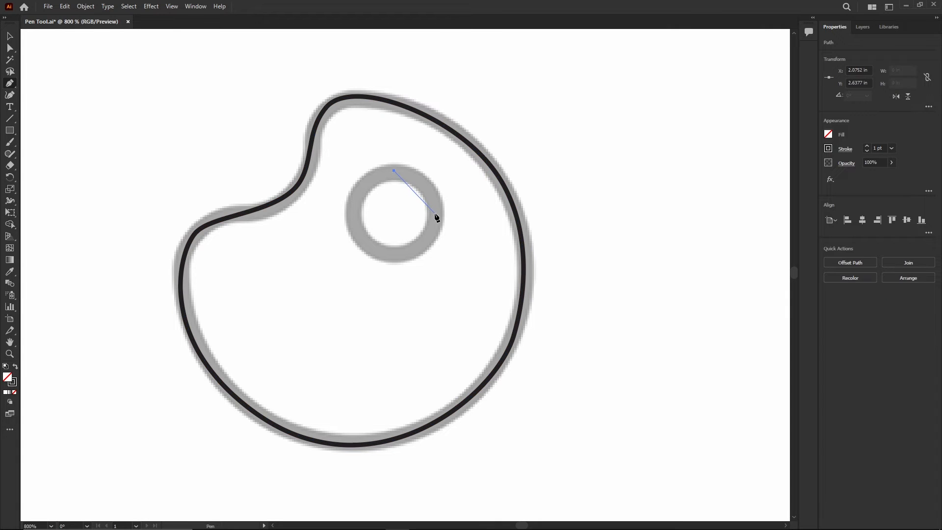
pyautogui.moveTo(430, 228); pyautogui.dragTo(372, 253)
pyautogui.click(352, 219)
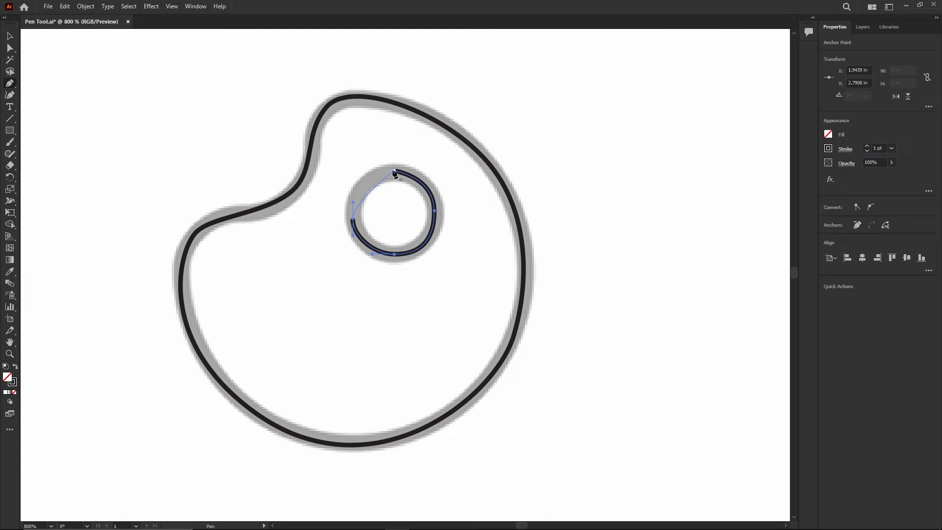
pyautogui.moveTo(395, 171); pyautogui.dragTo(433, 170)
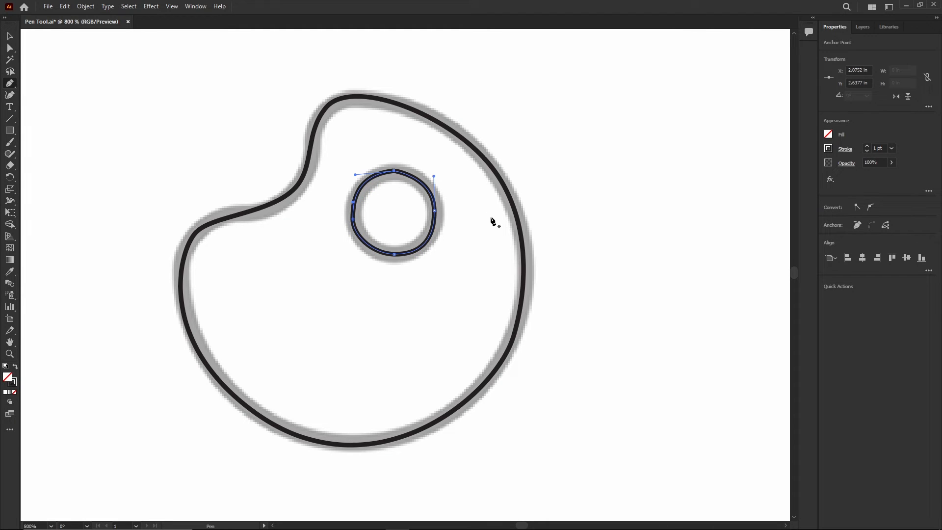
pyautogui.hotkey('ctrl', 'z')
pyautogui.hotkey('ctrl', 'z')
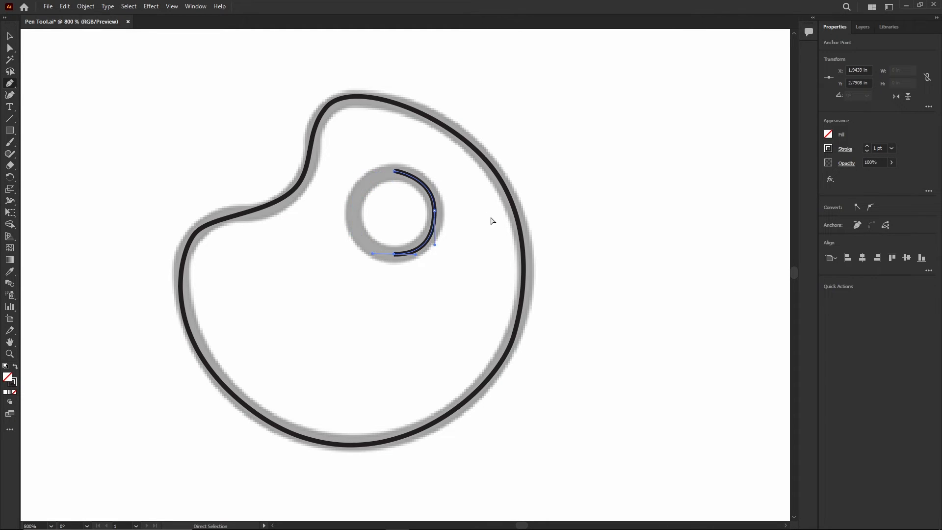
pyautogui.hotkey('ctrl', 'z')
pyautogui.hotkey('ctrl', 'z')
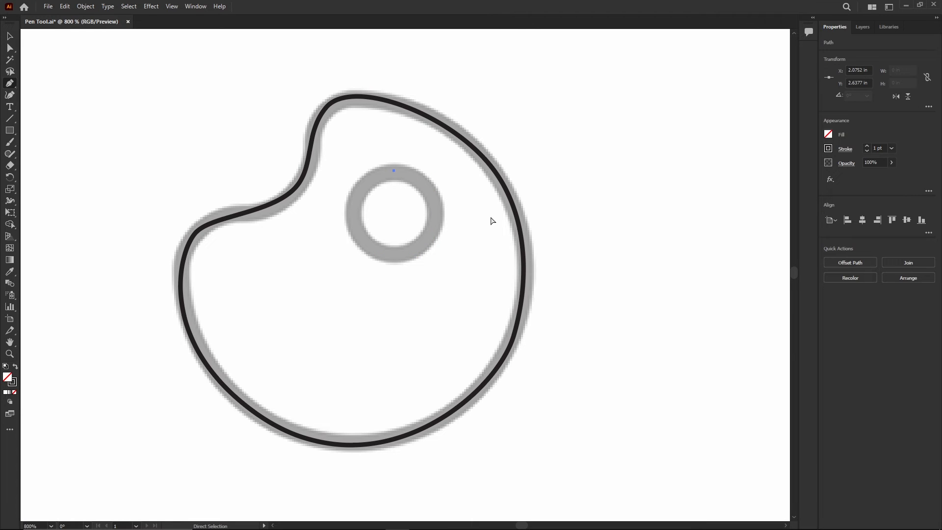
pyautogui.hotkey('ctrl', 'z')
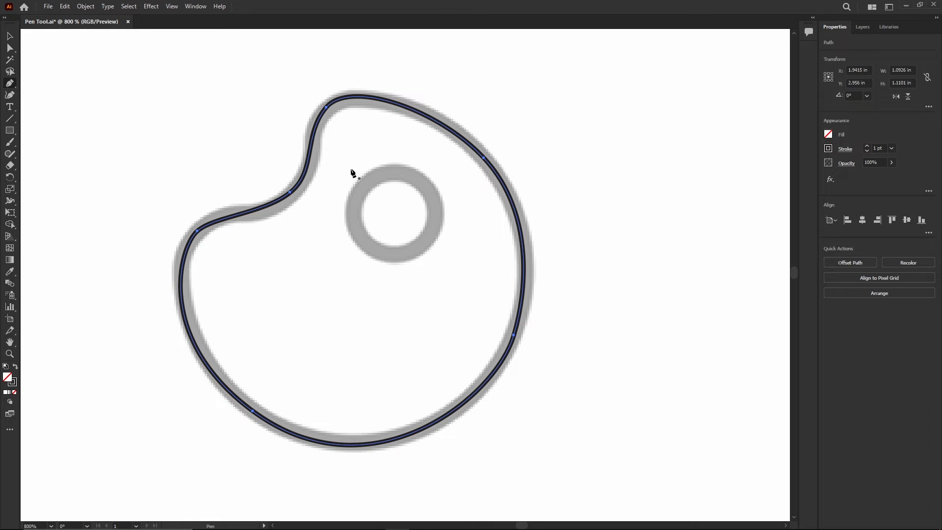
# Trace the palette's inner ring as a closed path with smooth anchors at its top, right, bottom and left, and deselect it.
pyautogui.moveTo(392, 171); pyautogui.dragTo(422, 169)
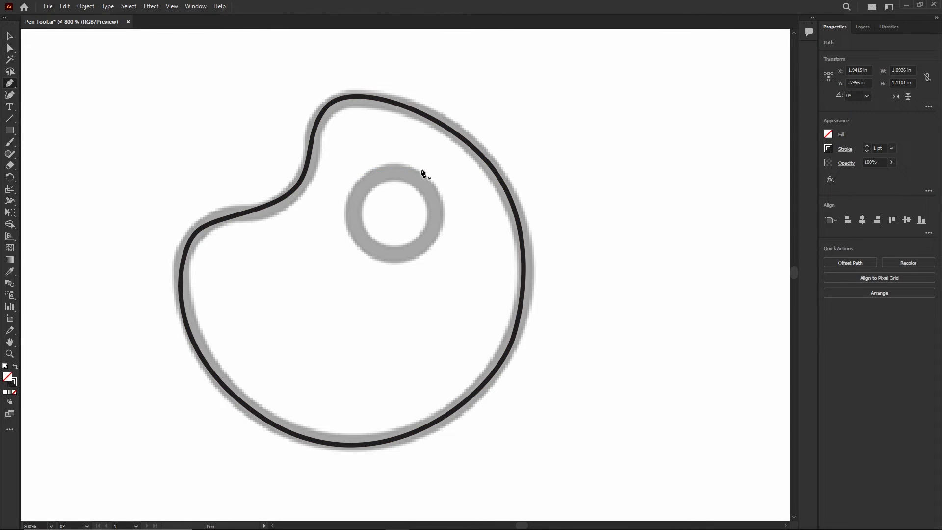
pyautogui.moveTo(435, 212); pyautogui.dragTo(435, 231)
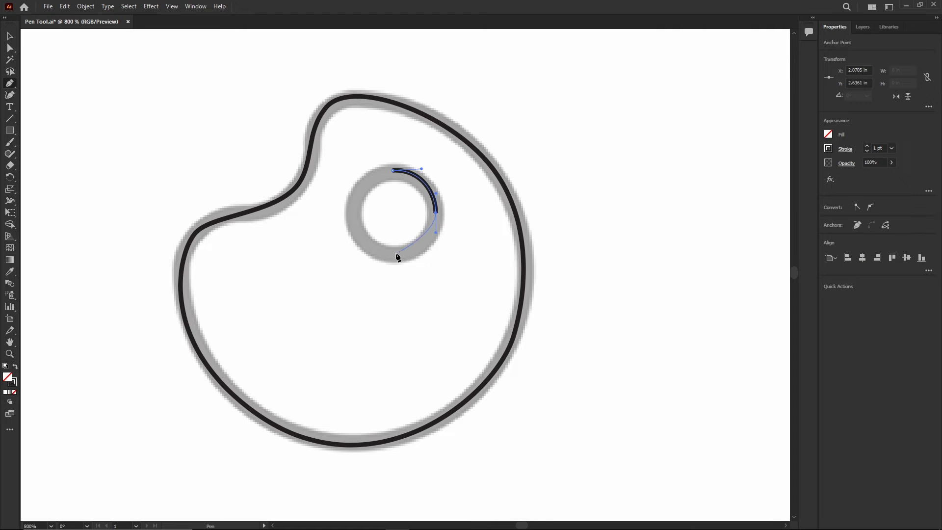
pyautogui.moveTo(394, 254); pyautogui.dragTo(364, 255)
pyautogui.moveTo(354, 214)
pyautogui.mouseDown()
pyautogui.moveTo(355, 198)
pyautogui.moveTo(352, 237)
pyautogui.moveTo(382, 232)
pyautogui.moveTo(360, 240)
pyautogui.moveTo(324, 190)
pyautogui.moveTo(358, 187)
pyautogui.moveTo(354, 199)
pyautogui.mouseUp()
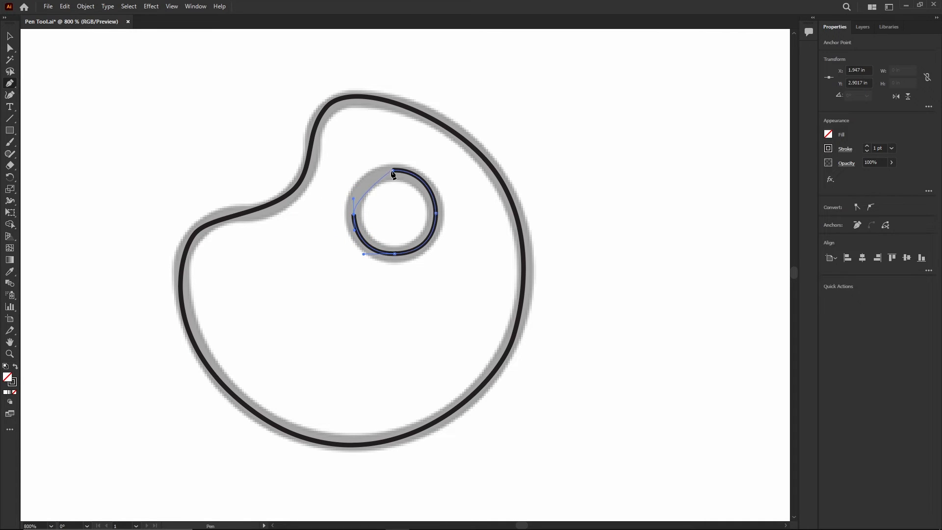
pyautogui.moveTo(393, 171); pyautogui.dragTo(421, 167)
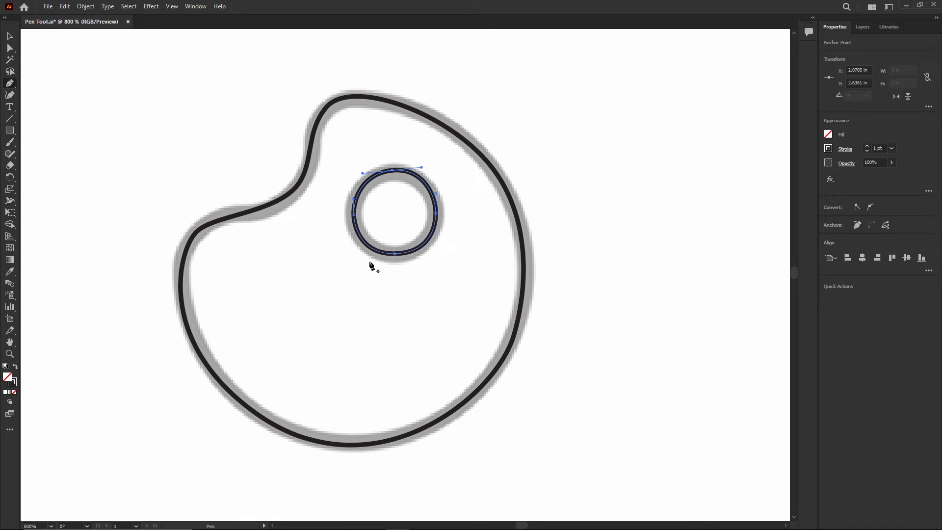
pyautogui.press('v')
pyautogui.click(163, 119)
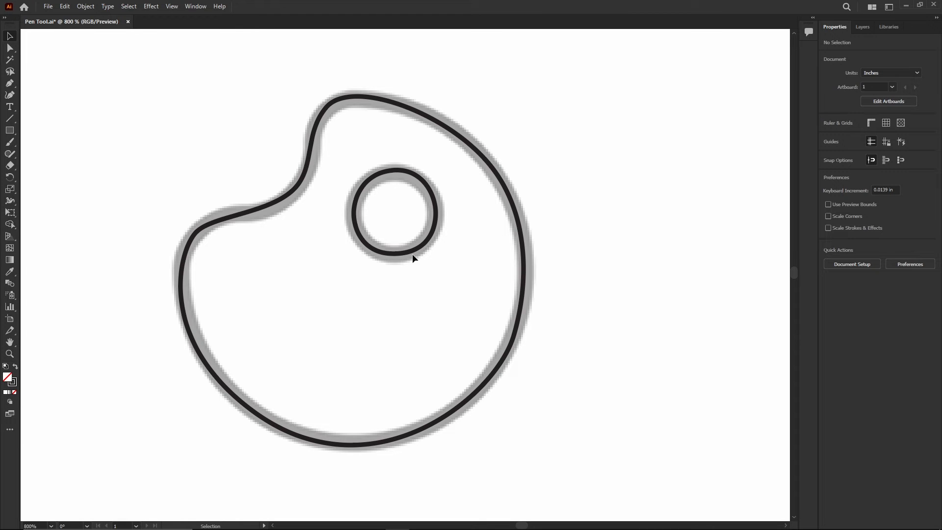
# Draw a circle about 0.21 in across with the Ellipse tool in the empty area right of the palette.
pyautogui.click(9, 133)
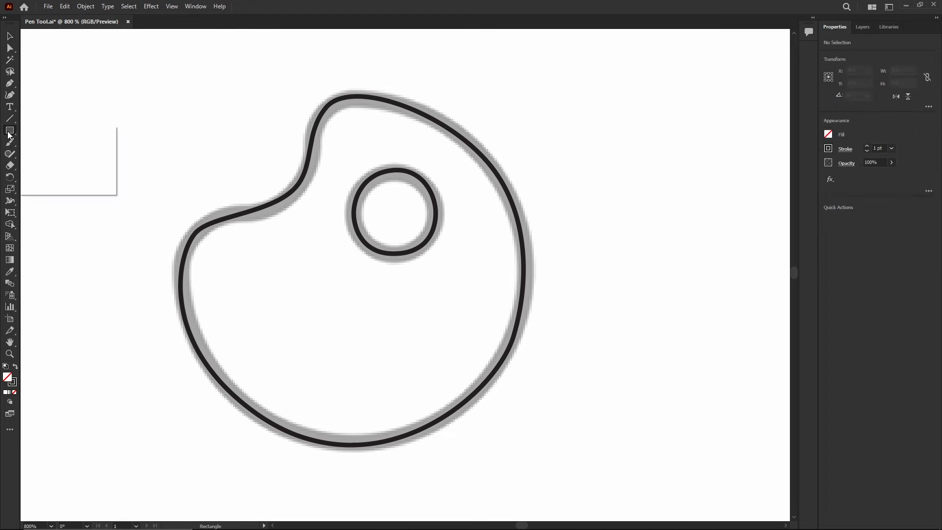
pyautogui.click(54, 154)
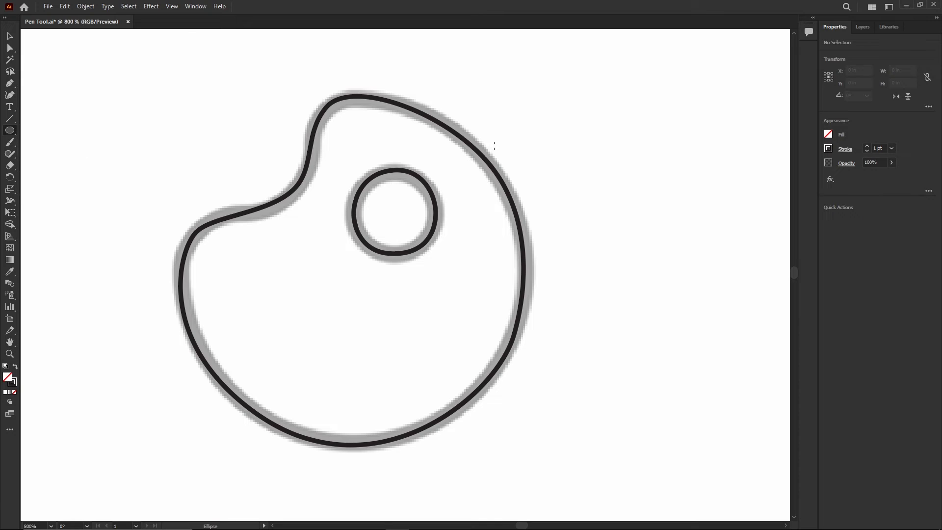
pyautogui.moveTo(575, 133); pyautogui.dragTo(638, 194)
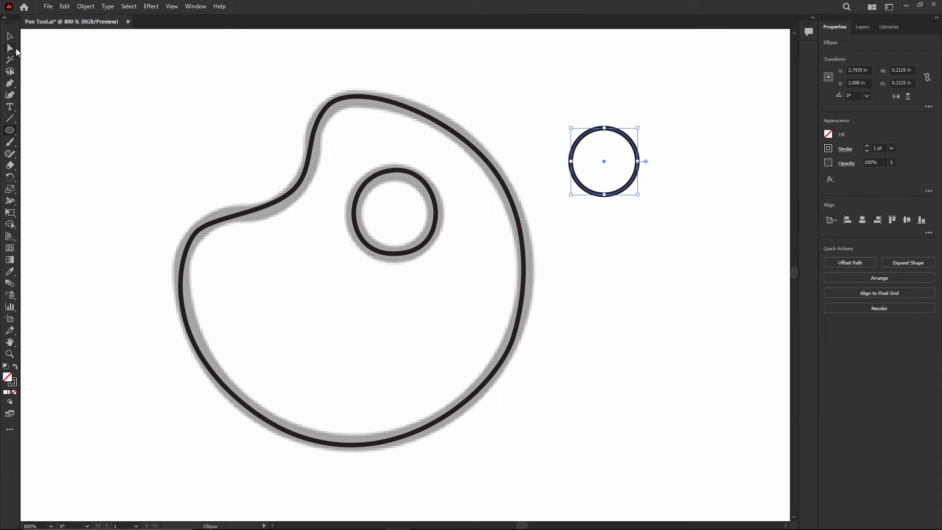
# Examine the direction handles of the ellipse's right, left and top anchors with Direct Selection.
pyautogui.click(10, 48)
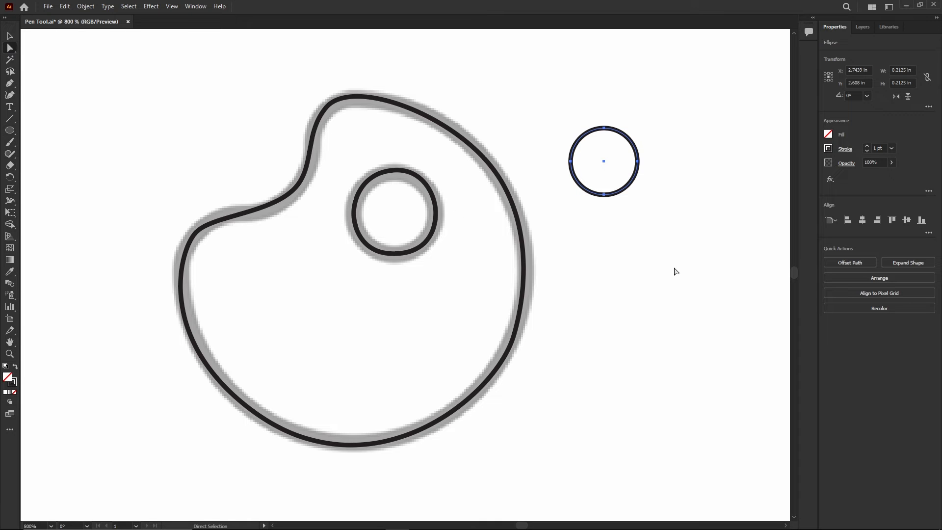
pyautogui.click(637, 161)
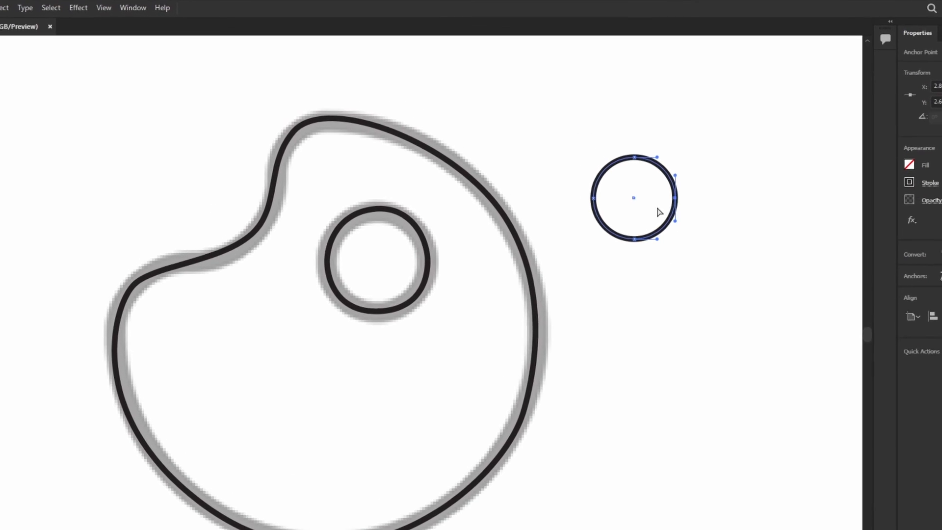
pyautogui.click(593, 198)
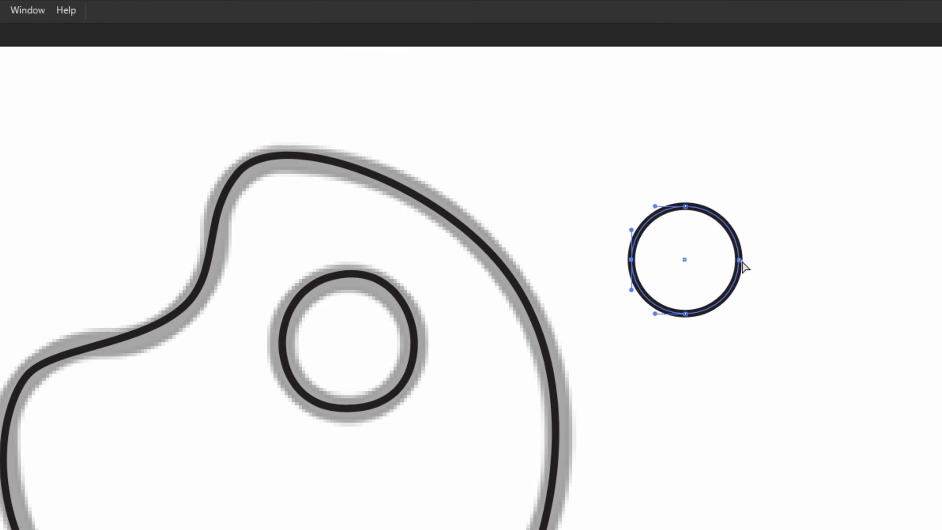
pyautogui.click(739, 260)
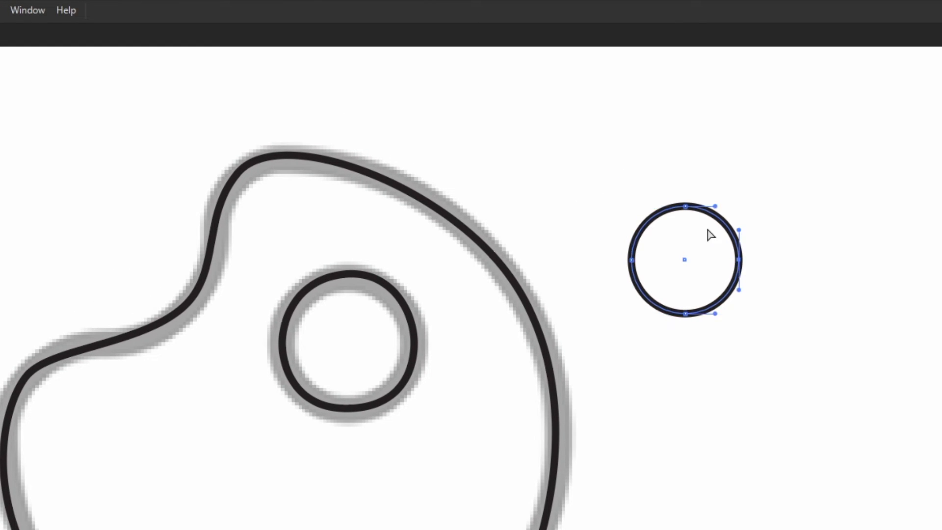
pyautogui.click(686, 207)
# Level the handles of the traced inner circle's top and bottom anchors and adjust the upper handle of its left anchor.
pyautogui.click(346, 275)
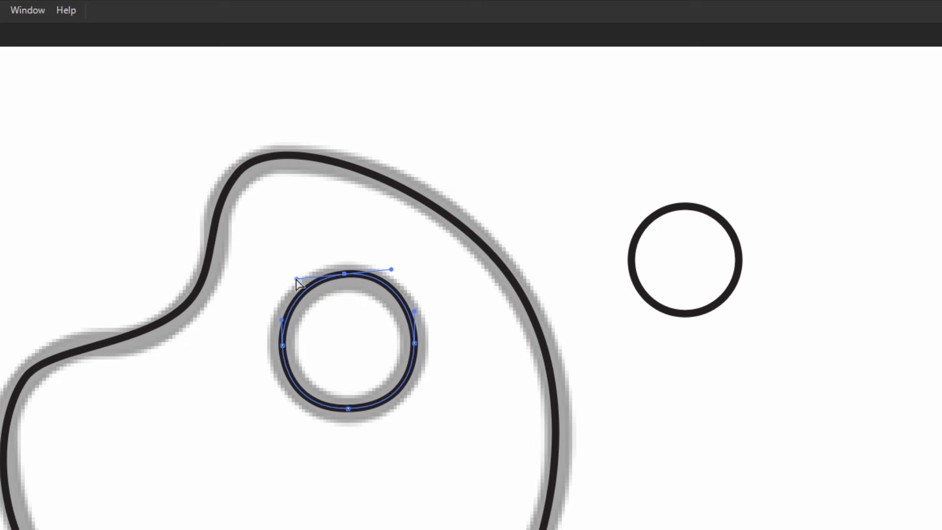
pyautogui.moveTo(296, 279); pyautogui.dragTo(299, 281)
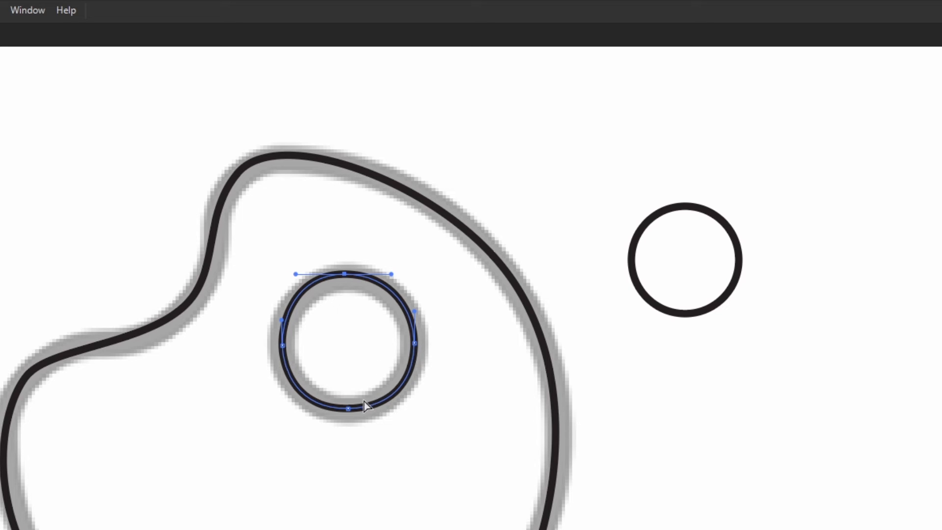
pyautogui.click(282, 345)
pyautogui.moveTo(282, 319); pyautogui.dragTo(280, 313)
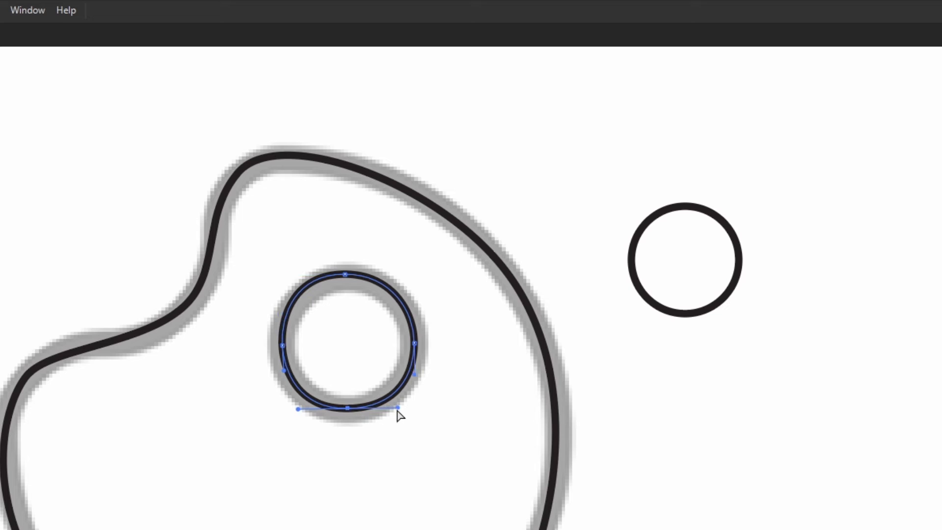
pyautogui.moveTo(397, 405); pyautogui.dragTo(392, 408)
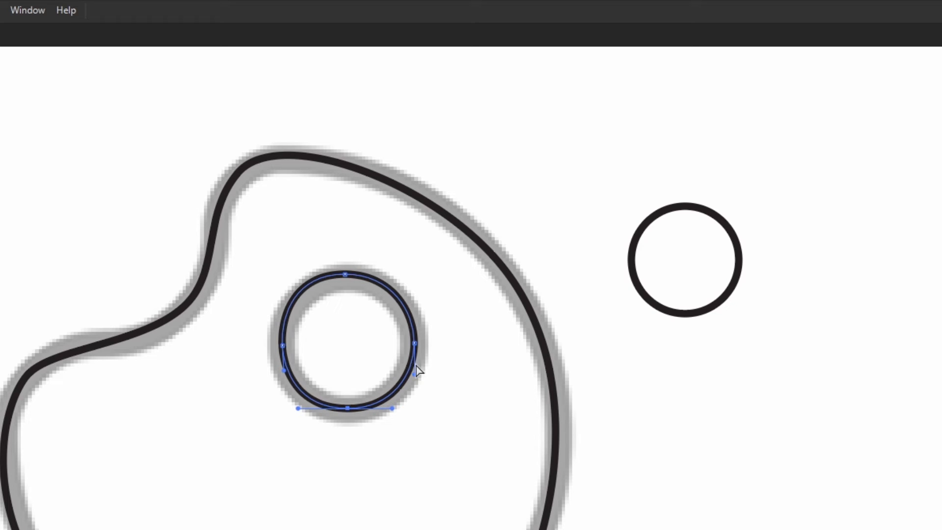
# Adjust the upper handle of the traced inner circle's right anchor and the lower handle of its left anchor.
pyautogui.hotkey('ctrl', 'shift', 'a')
pyautogui.click(414, 343)
pyautogui.moveTo(417, 310); pyautogui.dragTo(415, 315)
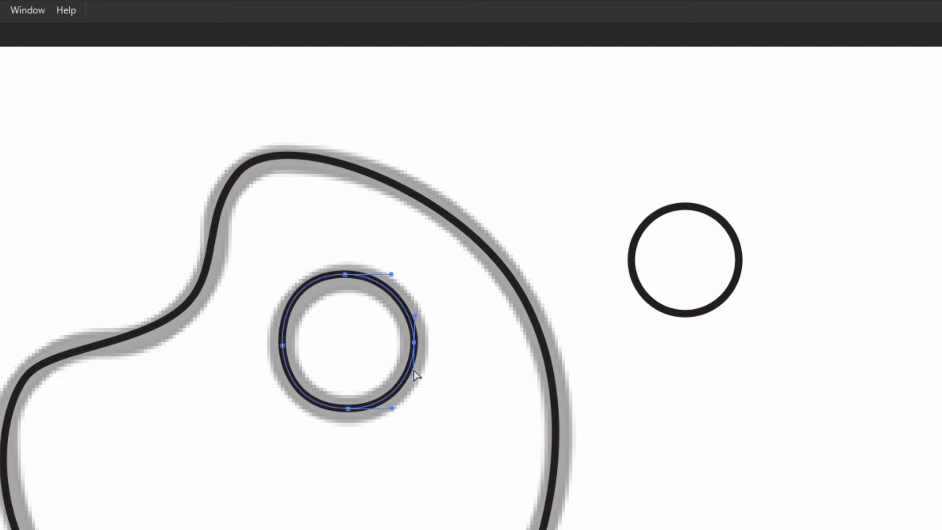
pyautogui.click(282, 345)
pyautogui.moveTo(285, 374); pyautogui.dragTo(285, 374)
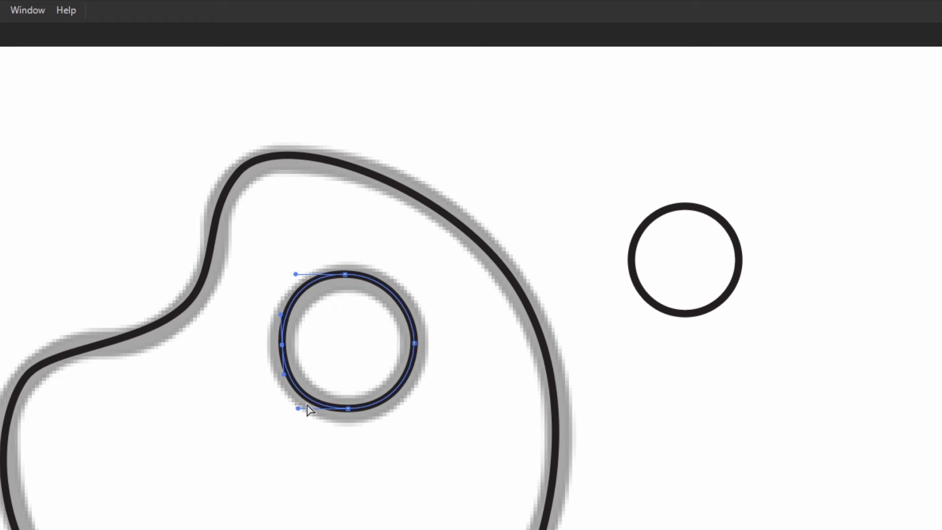
# Shorten the left-hand handles of the inner circle's bottom and top anchors to round out its left side.
pyautogui.click(302, 414)
pyautogui.click(349, 408)
pyautogui.moveTo(299, 408); pyautogui.dragTo(304, 408)
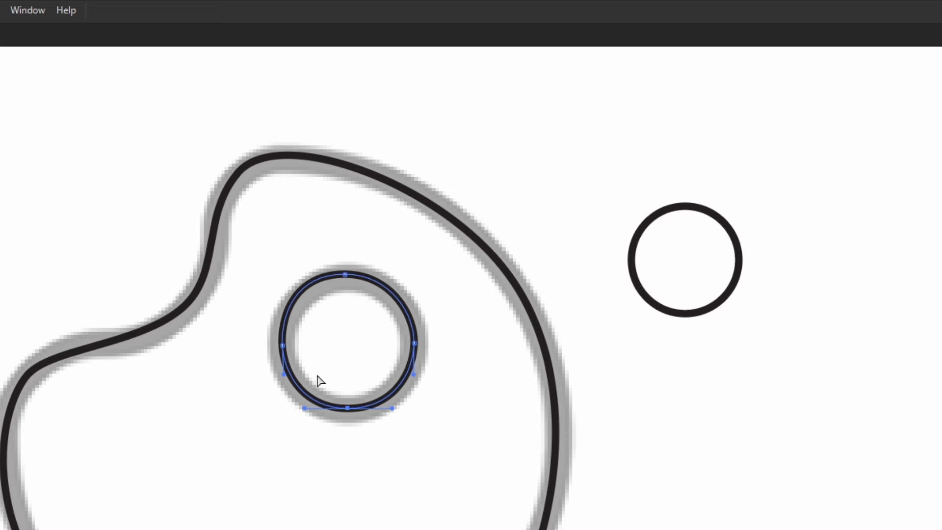
pyautogui.click(346, 275)
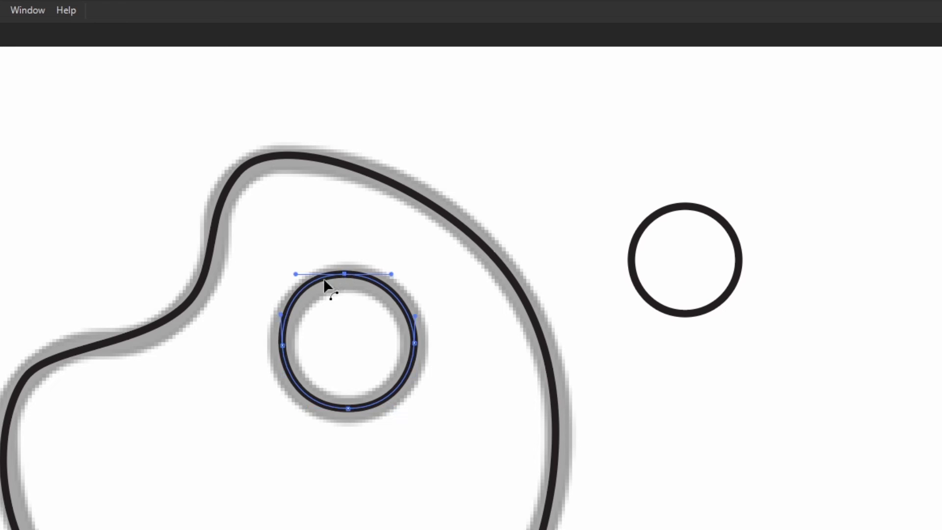
pyautogui.moveTo(297, 273); pyautogui.dragTo(303, 275)
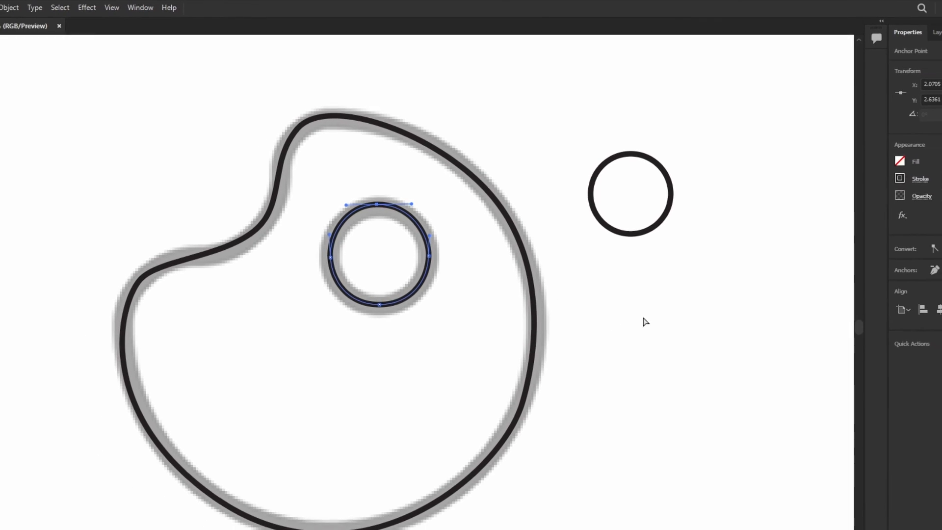
# Trace the flame template's outer outline with the Pen tool as a closed path, starting and ending at the tip.
pyautogui.moveTo(620, 283); pyautogui.dragTo(454, 281)
pyautogui.moveTo(682, 283); pyautogui.dragTo(345, 280)
pyautogui.moveTo(631, 263); pyautogui.dragTo(346, 291)
pyautogui.moveTo(557, 278); pyautogui.dragTo(227, 229)
pyautogui.moveTo(662, 245); pyautogui.dragTo(660, 244)
pyautogui.hotkey('ctrl', '-')
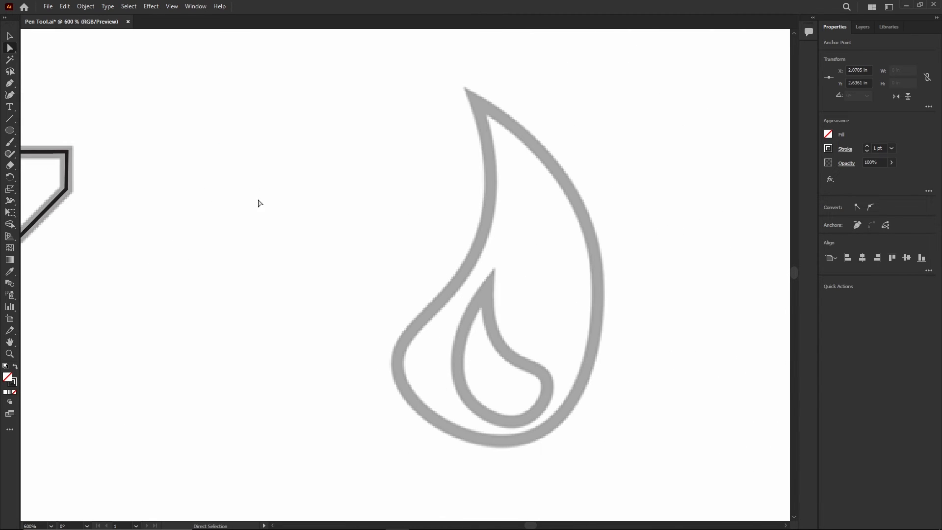
pyautogui.click(10, 84)
pyautogui.click(598, 268)
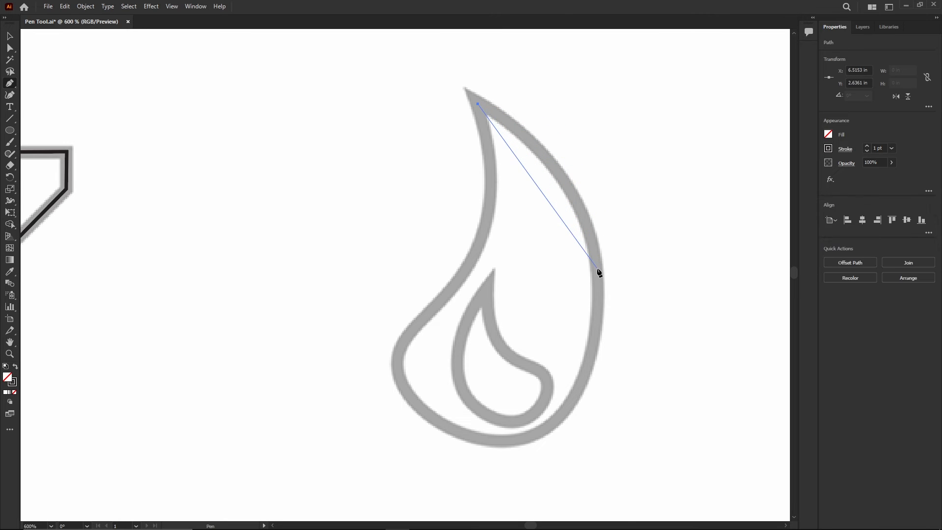
pyautogui.moveTo(599, 269); pyautogui.dragTo(602, 350)
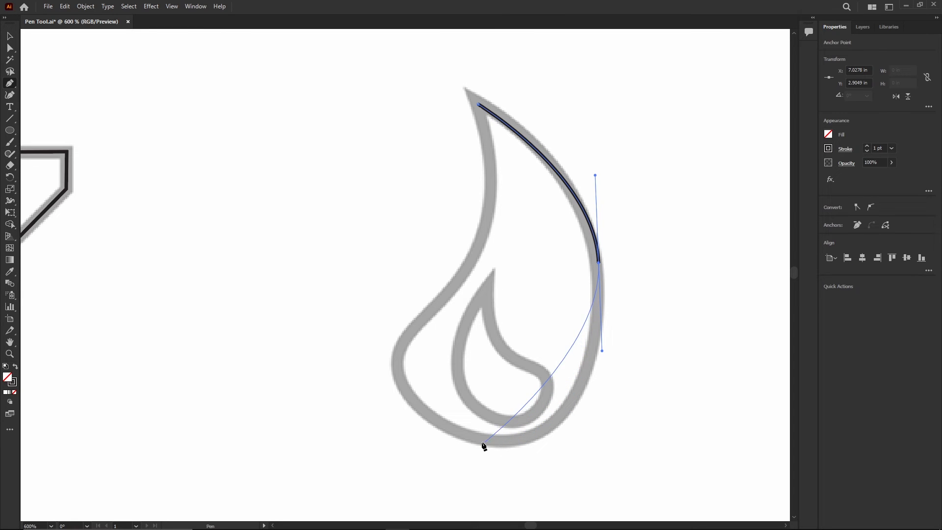
pyautogui.moveTo(467, 436); pyautogui.dragTo(351, 414)
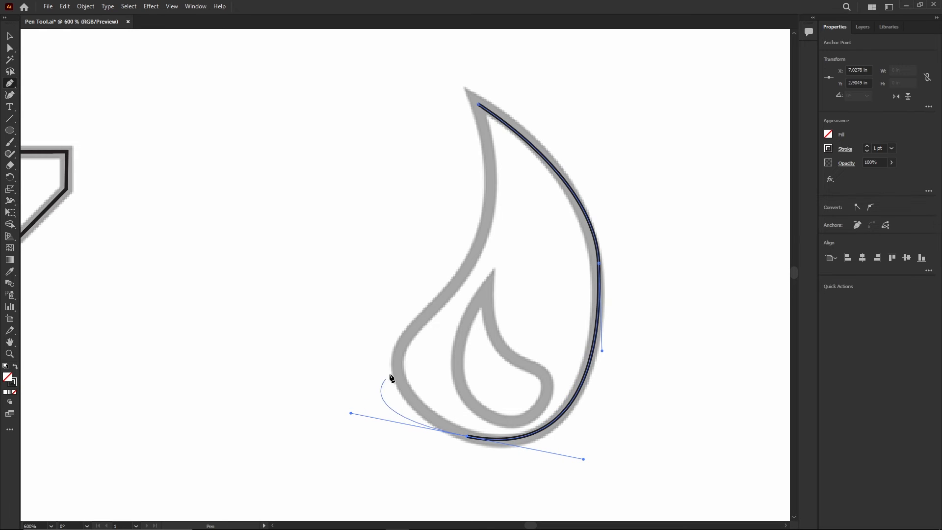
pyautogui.moveTo(400, 363); pyautogui.dragTo(401, 337)
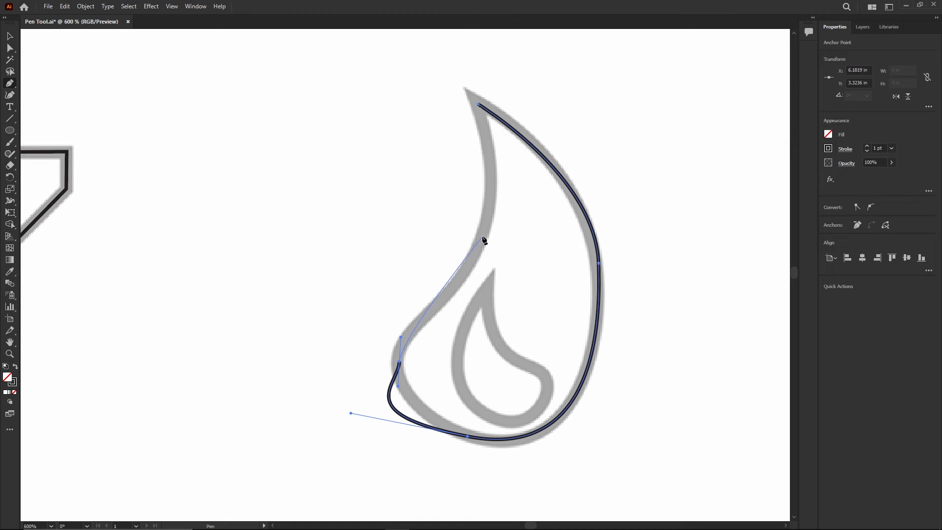
pyautogui.moveTo(482, 236); pyautogui.dragTo(484, 198)
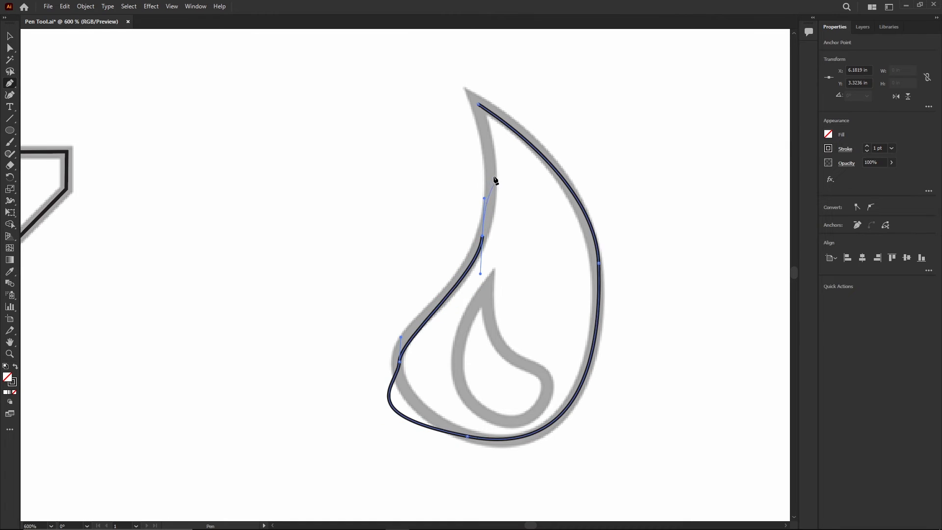
pyautogui.moveTo(479, 105); pyautogui.dragTo(463, 74)
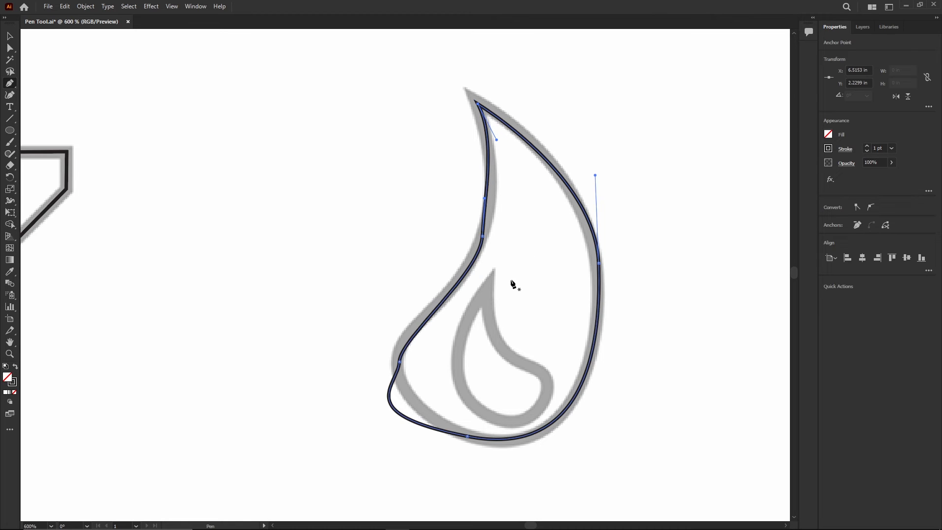
# Reposition the flame's lower-left anchor and adjust its lower handle and the bottom anchor's left handle to follow the template's bulge.
pyautogui.click(10, 47)
pyautogui.moveTo(400, 362); pyautogui.dragTo(401, 350)
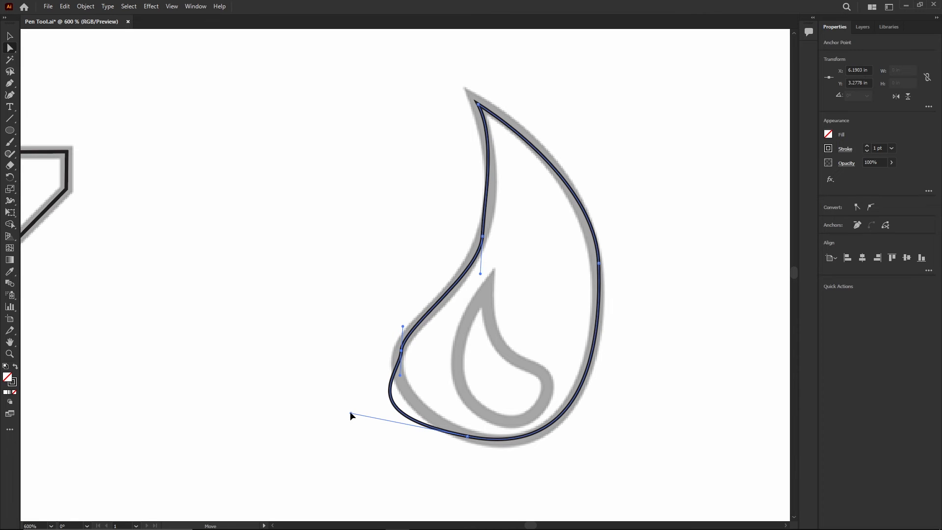
pyautogui.moveTo(350, 412); pyautogui.dragTo(389, 402)
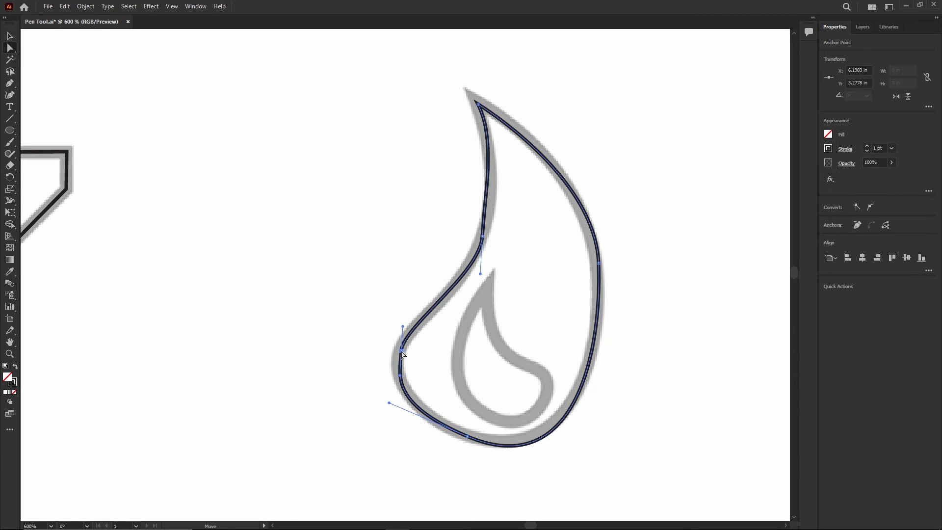
pyautogui.moveTo(400, 350); pyautogui.dragTo(398, 377)
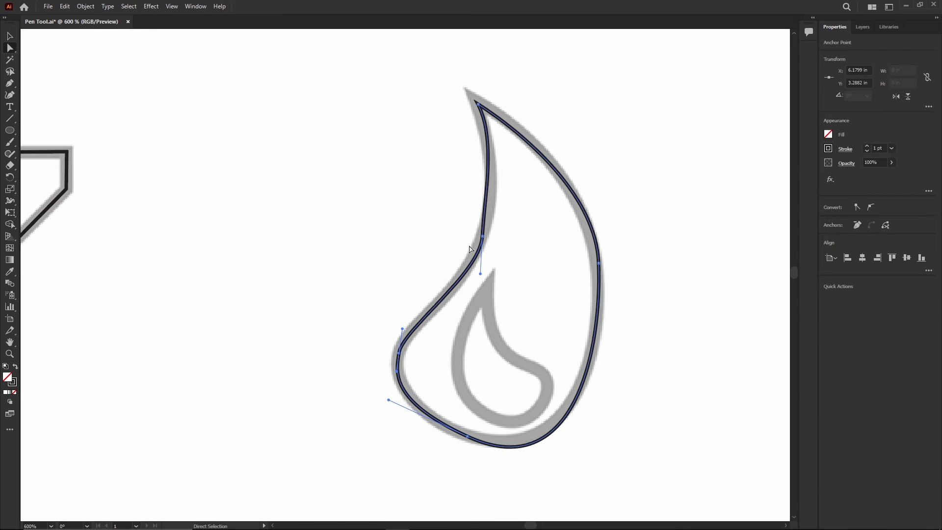
# Reshape the flame's concave left edge by adjusting its middle anchor and tilting the handles of that anchor and the lower-left one.
pyautogui.moveTo(483, 237); pyautogui.dragTo(480, 240)
pyautogui.moveTo(478, 278); pyautogui.dragTo(467, 278)
pyautogui.moveTo(482, 240); pyautogui.dragTo(481, 241)
pyautogui.moveTo(399, 353); pyautogui.dragTo(413, 322)
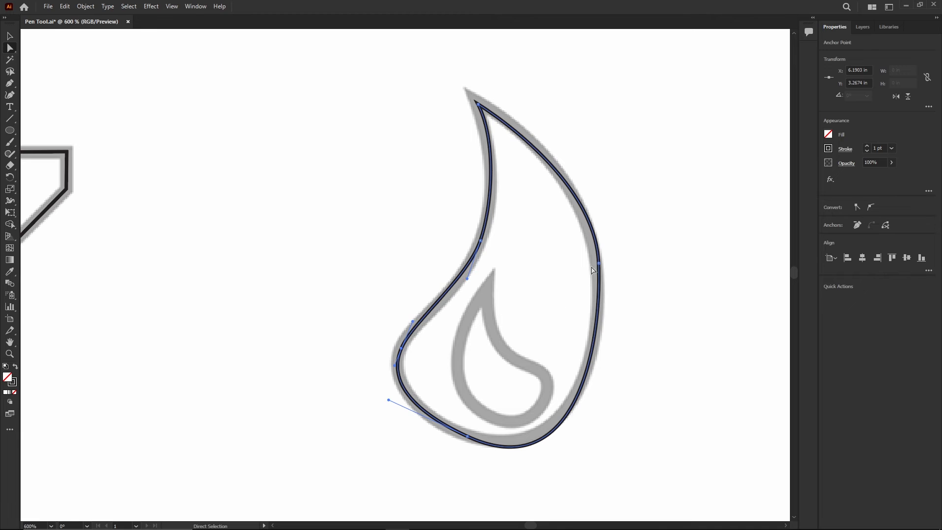
# Move the flame's tip anchor further into the point, and shift the right-side anchor up with its handles tilted along the template.
pyautogui.click(597, 267)
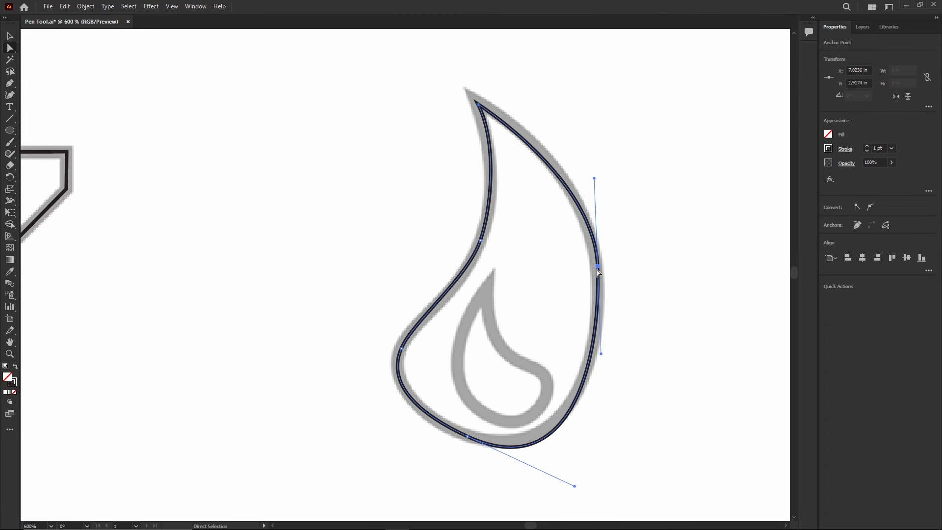
pyautogui.click(473, 98)
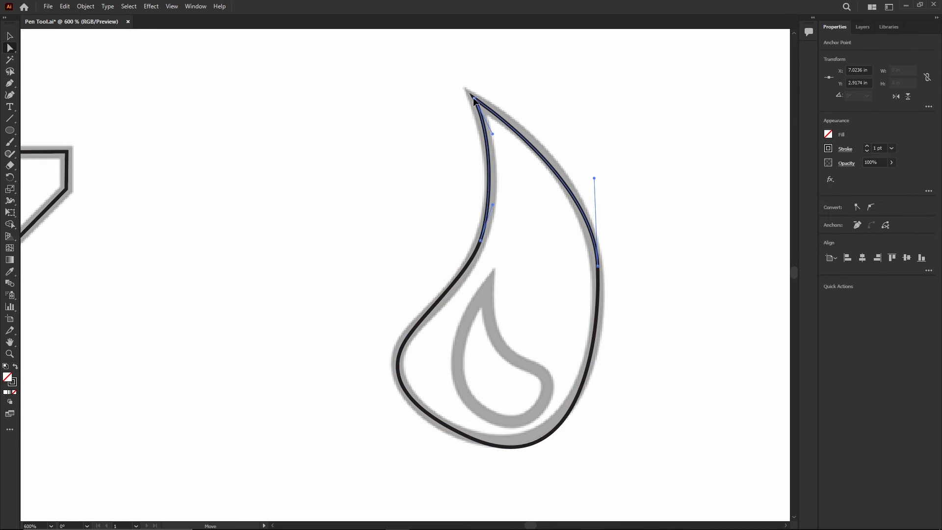
pyautogui.click(598, 267)
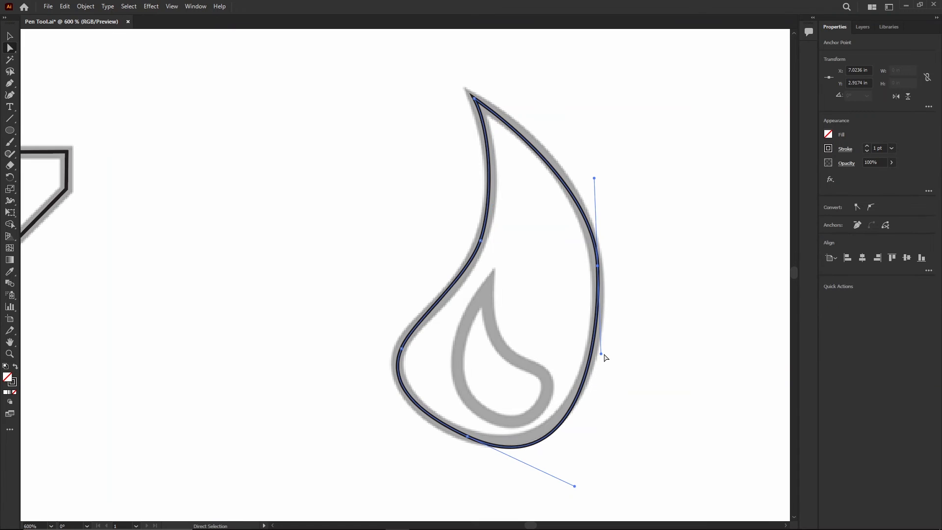
pyautogui.moveTo(601, 354); pyautogui.dragTo(607, 311)
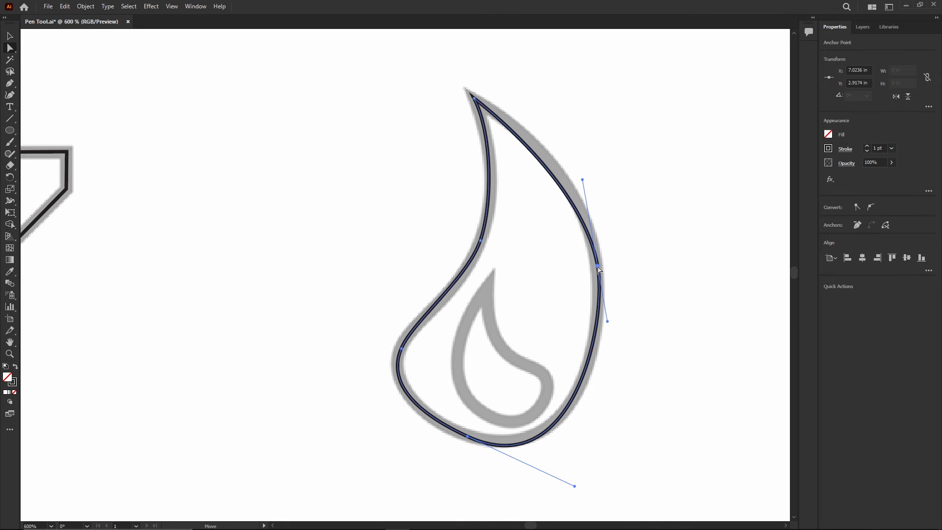
pyautogui.moveTo(598, 258); pyautogui.dragTo(596, 251)
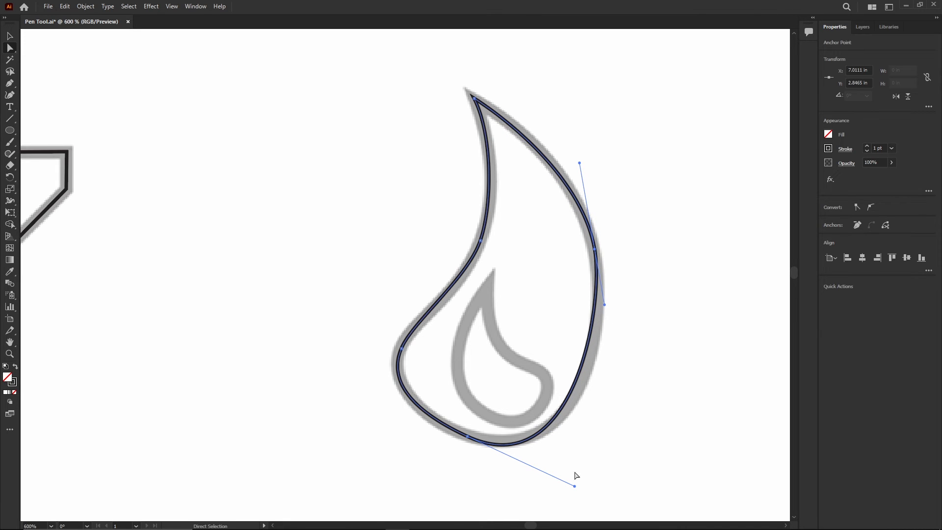
# Adjust both handles of the flame's bottom anchor so the base curve follows the template.
pyautogui.moveTo(575, 486); pyautogui.dragTo(599, 471)
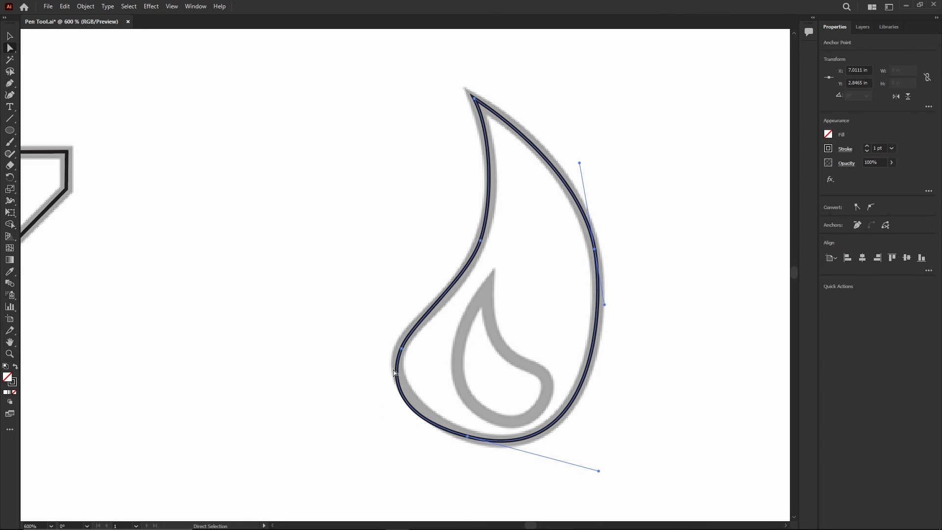
pyautogui.click(401, 349)
pyautogui.moveTo(384, 415); pyautogui.dragTo(400, 416)
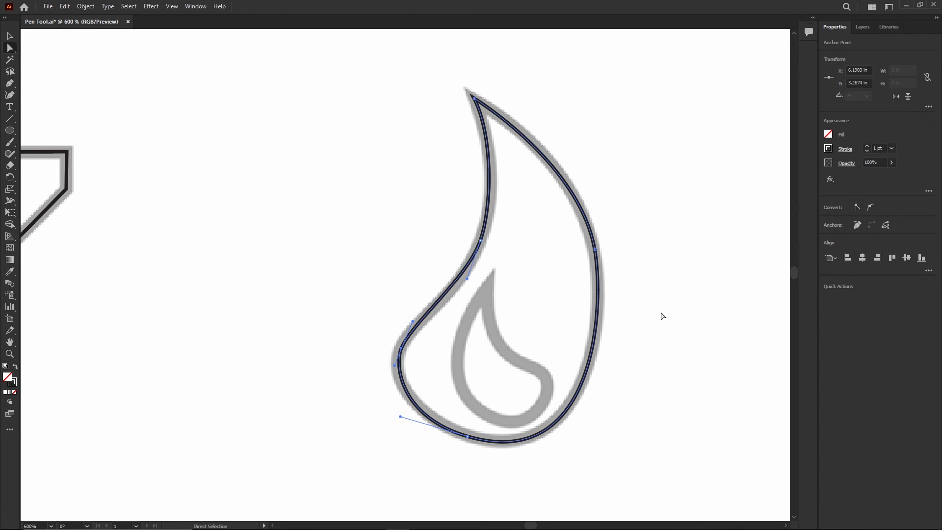
# Add an anchor point on the flame's lower-right edge and delete the anchor in the middle of its concave left edge.
pyautogui.click(9, 83)
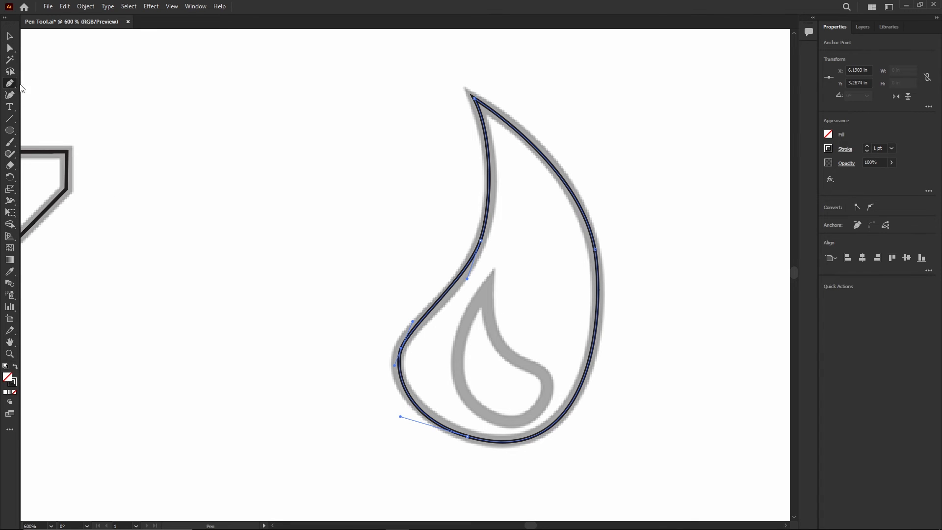
pyautogui.click(578, 393)
pyautogui.click(481, 242)
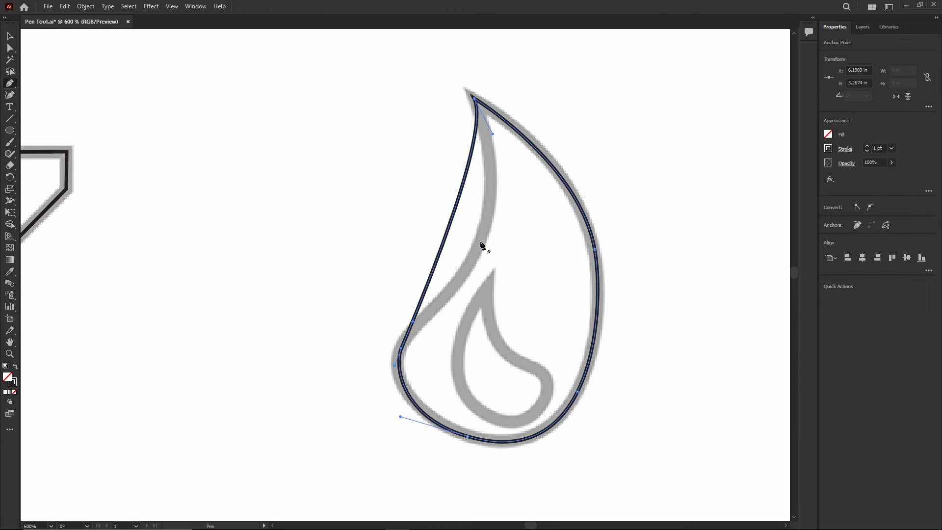
# Add a new anchor on the flame's left edge and move it inward onto the template's concave curve.
pyautogui.click(451, 220)
pyautogui.press('a')
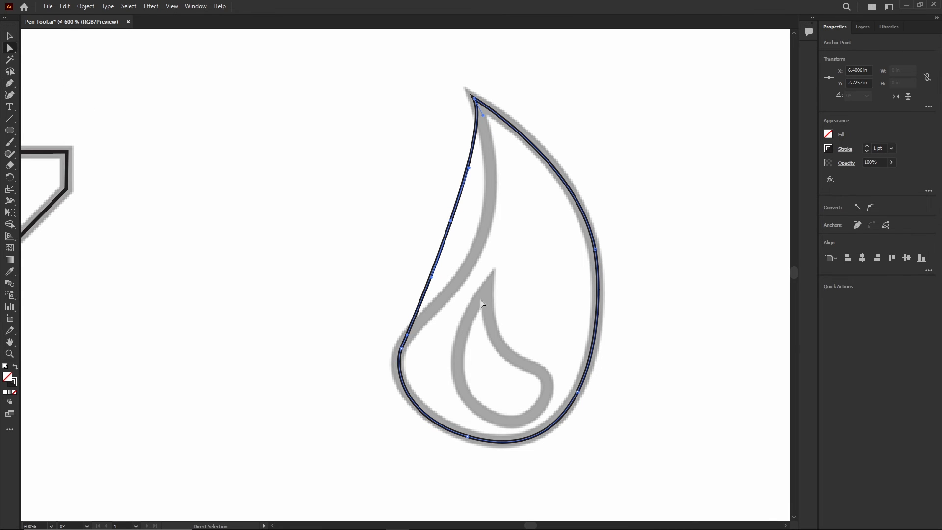
pyautogui.moveTo(451, 221); pyautogui.dragTo(483, 234)
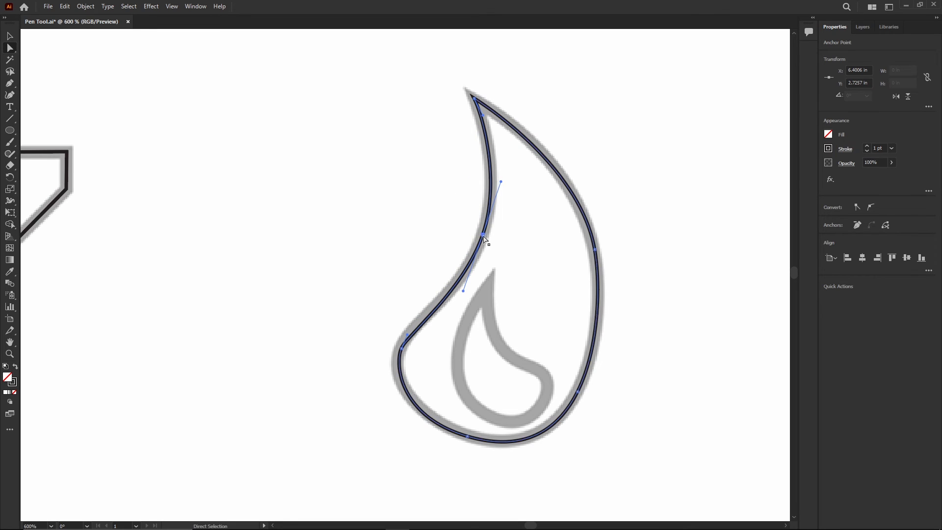
pyautogui.click(10, 84)
pyautogui.click(486, 293)
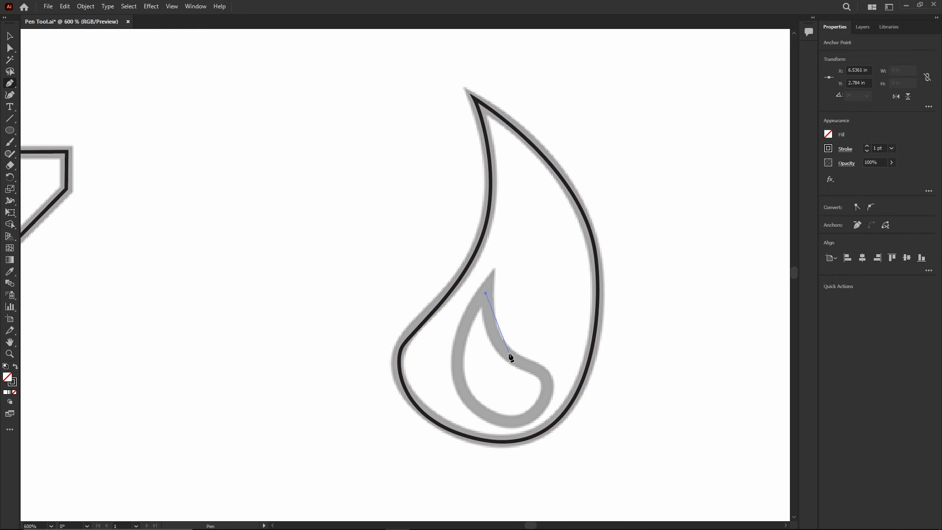
pyautogui.moveTo(517, 357); pyautogui.dragTo(546, 361)
pyautogui.press('Escape')
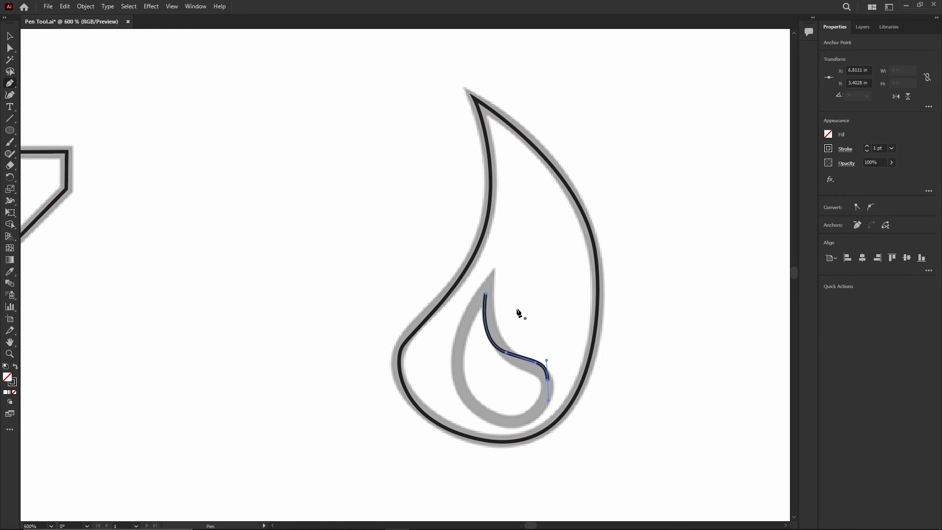
pyautogui.hotkey('ctrl', 'z')
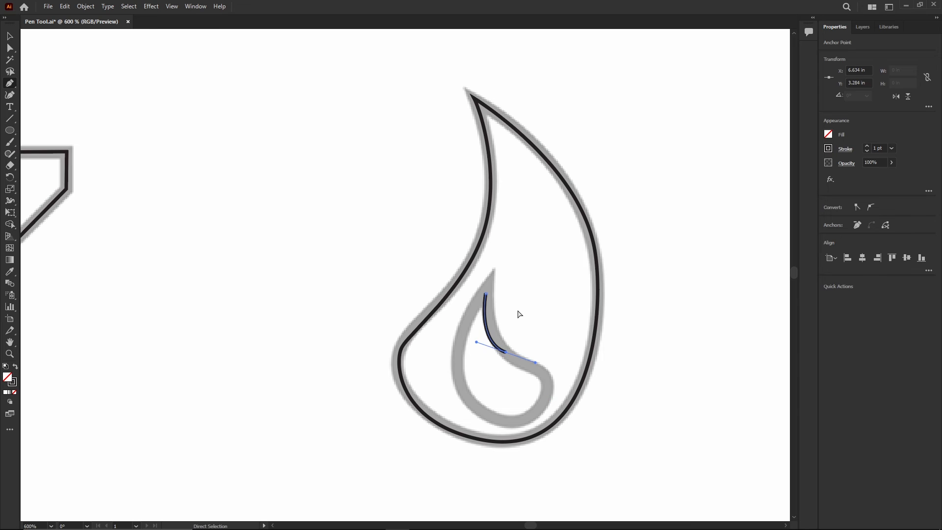
pyautogui.hotkey('ctrl', 'z')
pyautogui.hotkey('ctrl', 'z')
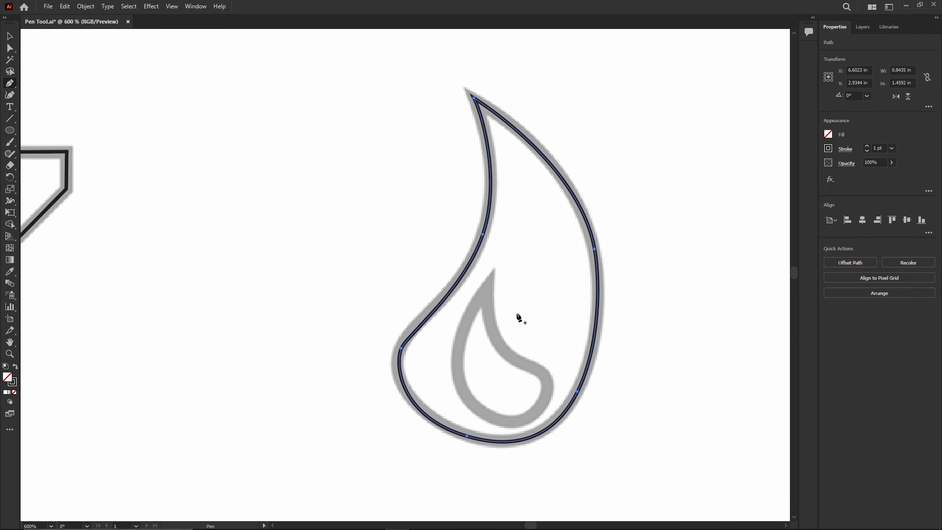
pyautogui.click(485, 293)
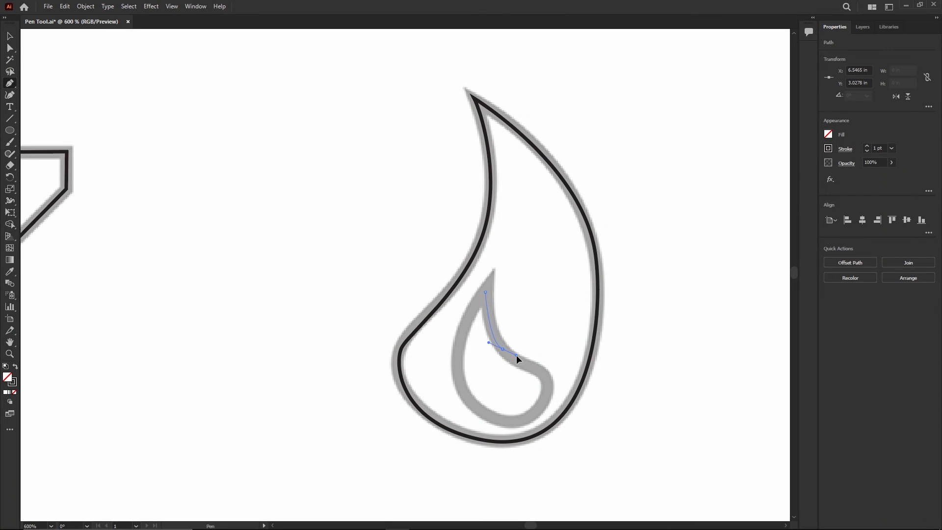
pyautogui.moveTo(520, 355); pyautogui.dragTo(548, 390)
pyautogui.hotkey('ctrl', 'z')
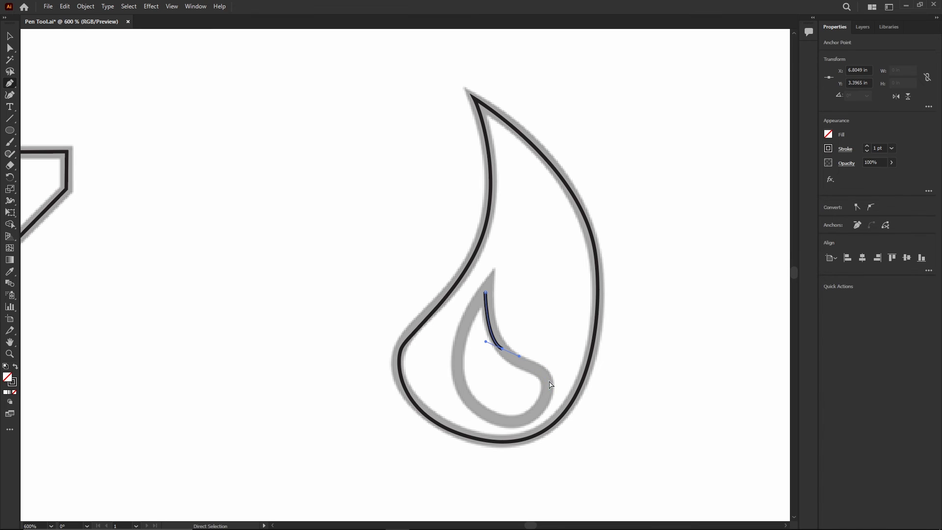
pyautogui.hotkey('ctrl', 'z')
pyautogui.hotkey('ctrl', 'z')
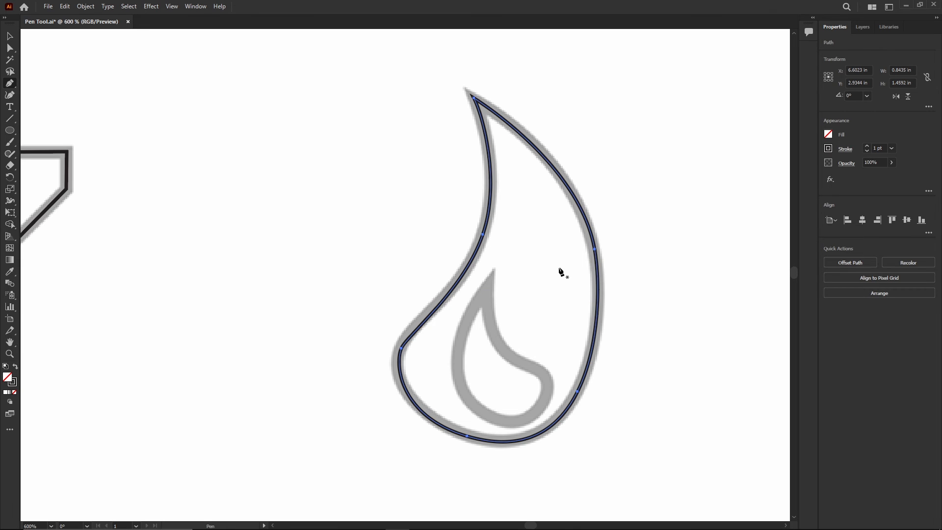
# Trace the small inner flame along its template as a closed curved path with the Pen tool.
pyautogui.moveTo(485, 292); pyautogui.dragTo(489, 308)
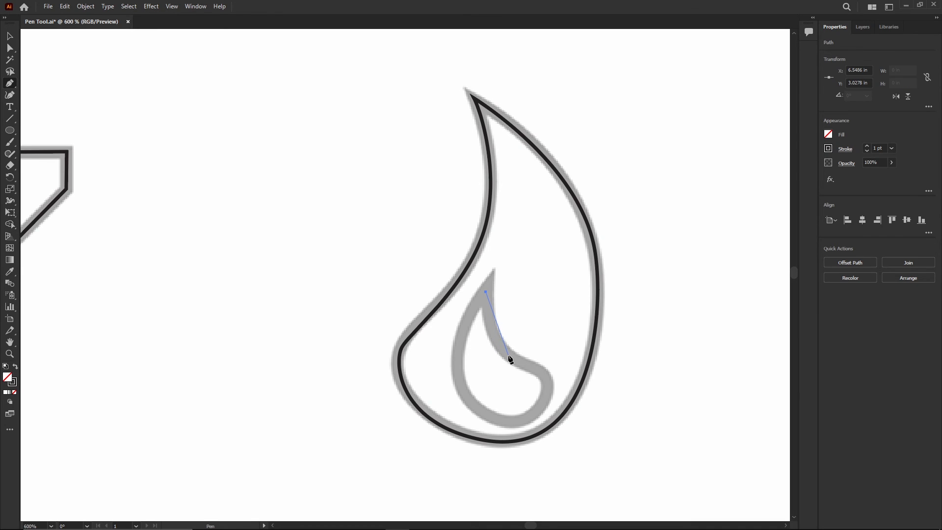
pyautogui.moveTo(523, 362); pyautogui.dragTo(524, 362)
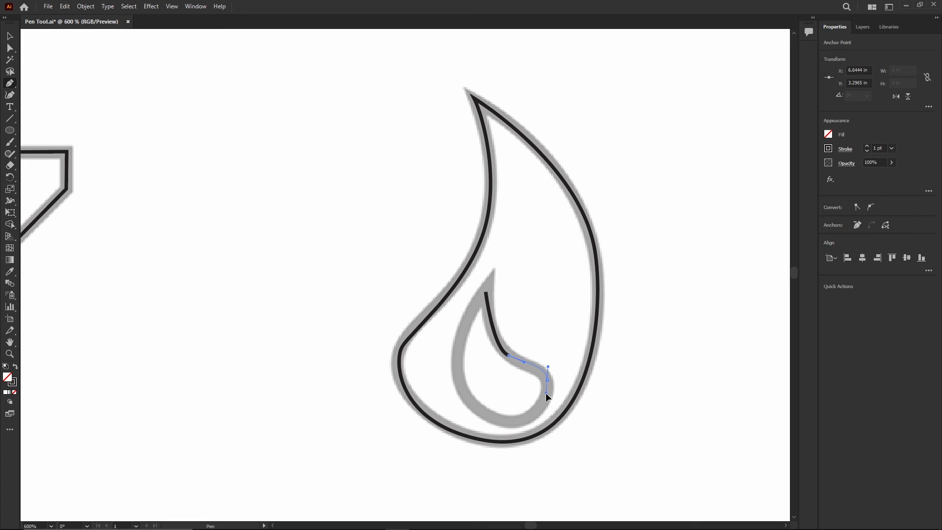
pyautogui.moveTo(545, 393); pyautogui.dragTo(546, 396)
pyautogui.moveTo(515, 423); pyautogui.dragTo(479, 426)
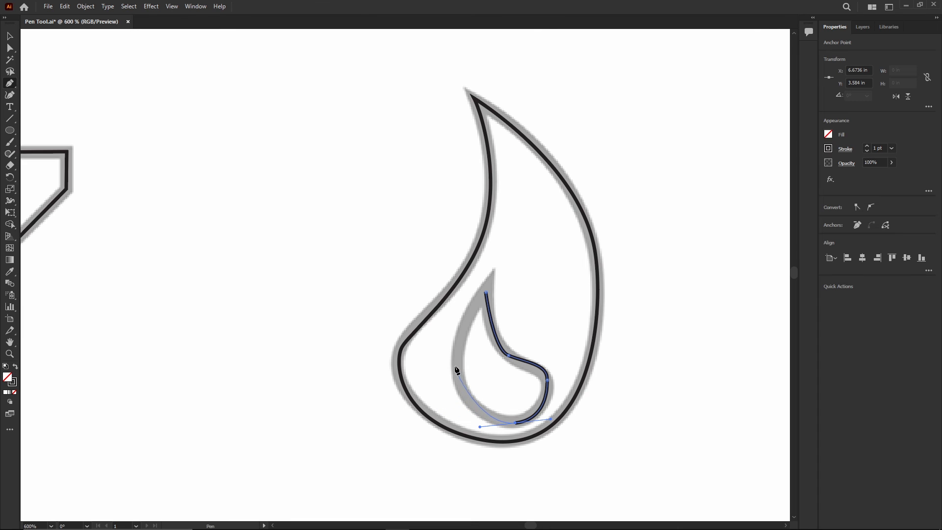
pyautogui.moveTo(452, 381); pyautogui.dragTo(457, 338)
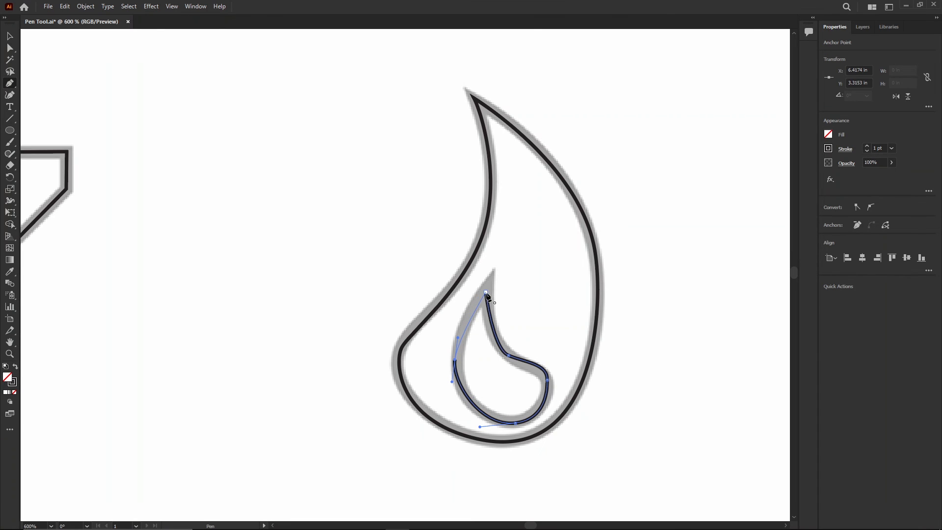
pyautogui.click(486, 294)
pyautogui.moveTo(495, 288); pyautogui.dragTo(495, 288)
# Fine-tune the inner flame's left-side anchor and handles with the Direct Selection tool to match the template, and deselect the path.
pyautogui.moveTo(666, 258); pyautogui.dragTo(578, 233)
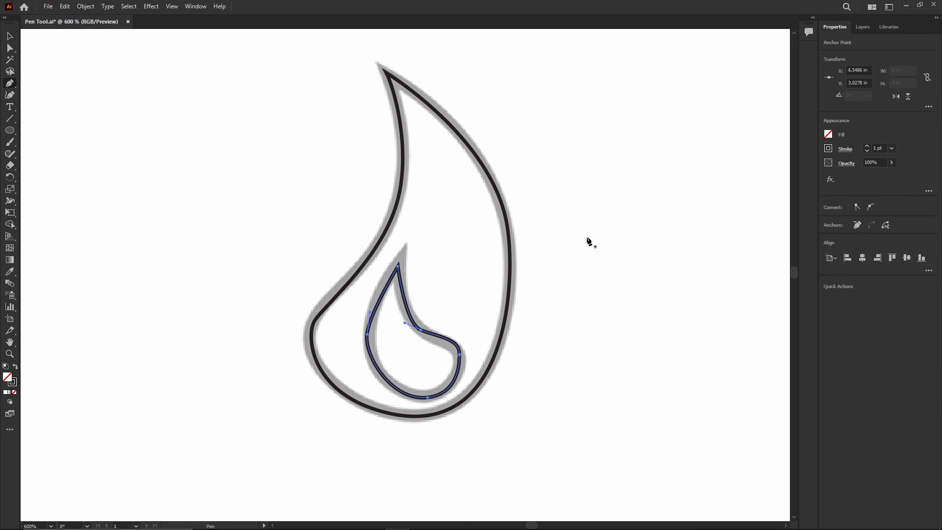
pyautogui.scroll(-2, 589, 240)
pyautogui.scroll(-2, 620, 260)
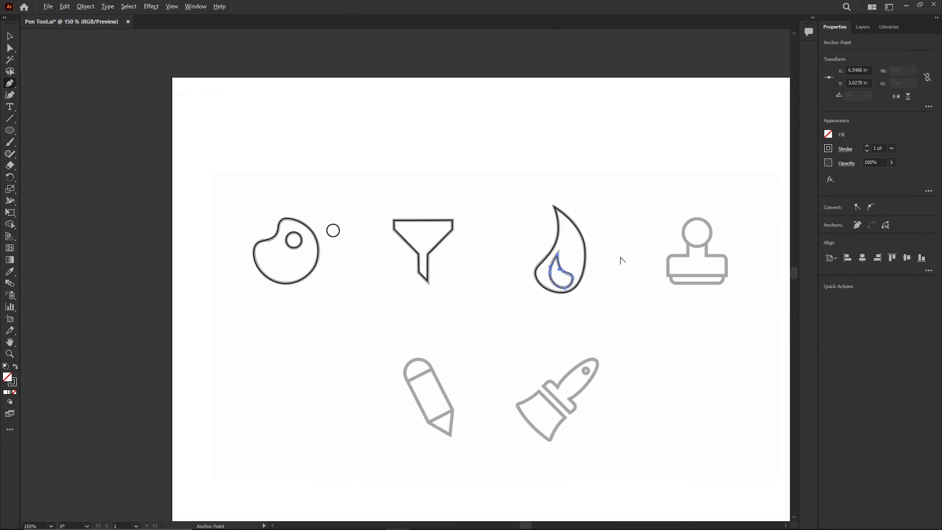
pyautogui.moveTo(625, 267); pyautogui.dragTo(540, 216)
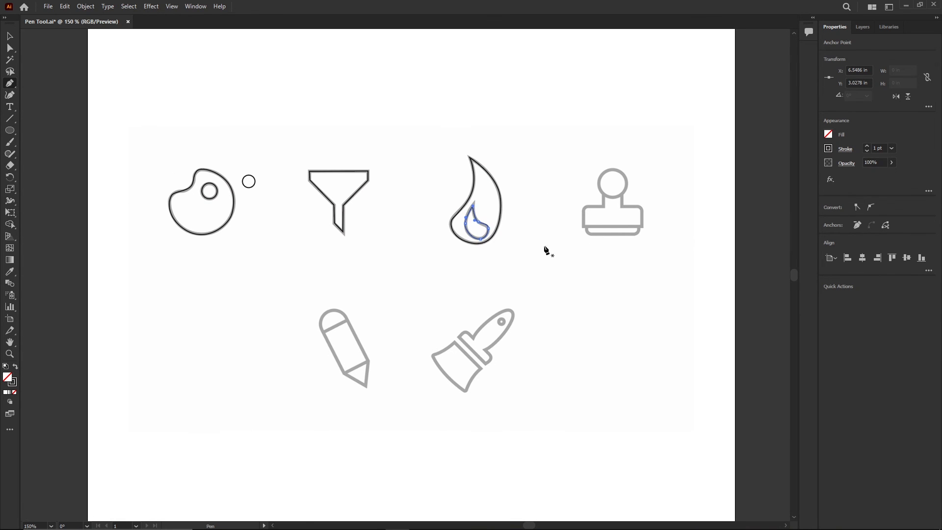
pyautogui.scroll(3, 617, 183)
pyautogui.scroll(2, 207, 289)
pyautogui.click(9, 47)
pyautogui.moveTo(261, 209); pyautogui.dragTo(265, 198)
pyautogui.moveTo(290, 292); pyautogui.dragTo(286, 292)
pyautogui.click(225, 260)
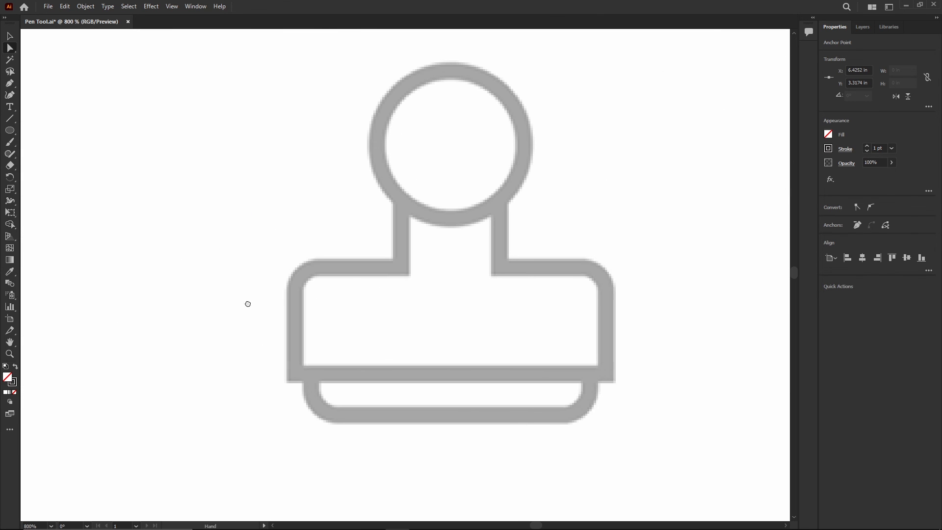
# Trace the stamp's round knob as a closed circle with four curved Pen anchors.
pyautogui.hscroll(2, 246, 303)
pyautogui.press('p')
pyautogui.moveTo(394, 70); pyautogui.dragTo(423, 70)
pyautogui.moveTo(468, 137); pyautogui.dragTo(469, 175)
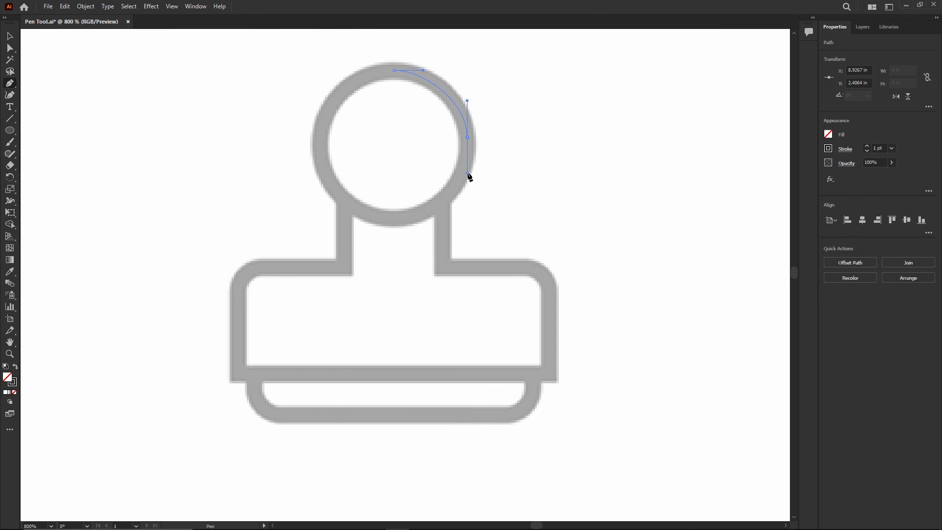
pyautogui.moveTo(395, 218); pyautogui.dragTo(340, 218)
pyautogui.moveTo(318, 142); pyautogui.dragTo(318, 109)
pyautogui.moveTo(394, 71); pyautogui.dragTo(440, 69)
# Trace the stamp's neck and body as one closed path with rounded shoulders, its upper edge overlapping the knob, and lock it.
pyautogui.keyDown('ctrl'); pyautogui.click(444, 265); pyautogui.keyUp('ctrl')
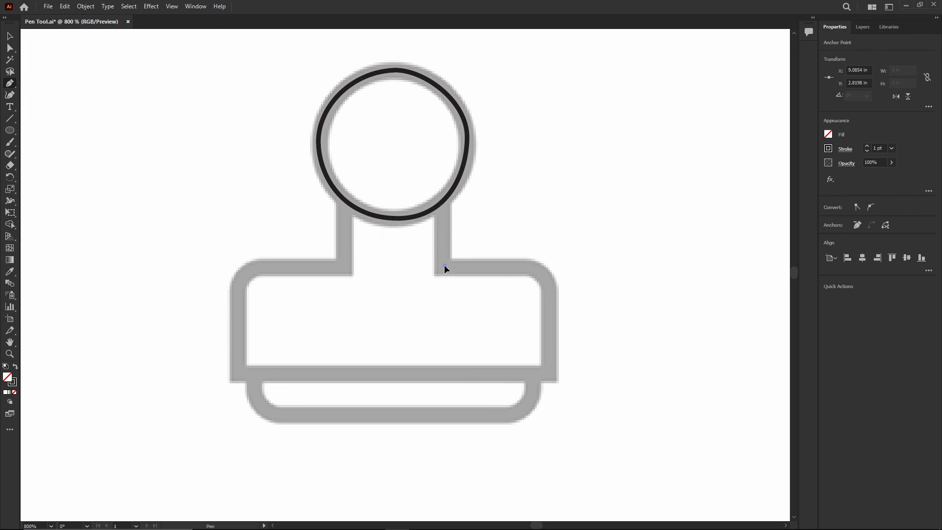
pyautogui.click(445, 202)
pyautogui.click(444, 265)
pyautogui.click(529, 267)
pyautogui.moveTo(549, 286); pyautogui.dragTo(549, 293)
pyautogui.click(550, 372)
pyautogui.click(237, 372)
pyautogui.click(239, 293)
pyautogui.moveTo(255, 267); pyautogui.dragTo(275, 263)
pyautogui.click(341, 267)
pyautogui.click(344, 199)
pyautogui.click(444, 200)
pyautogui.hotkey('ctrl', '2')
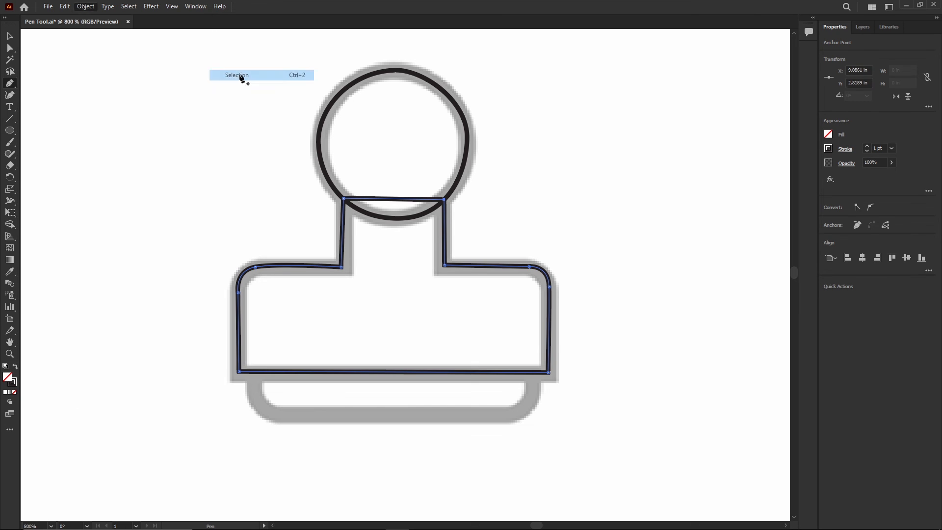
# Trace the stamp's base as a closed path with rounded lower corners and an upper edge overlapping the body.
pyautogui.click(532, 357)
pyautogui.moveTo(510, 417); pyautogui.dragTo(484, 417)
pyautogui.click(285, 417)
pyautogui.moveTo(253, 391); pyautogui.dragTo(251, 364)
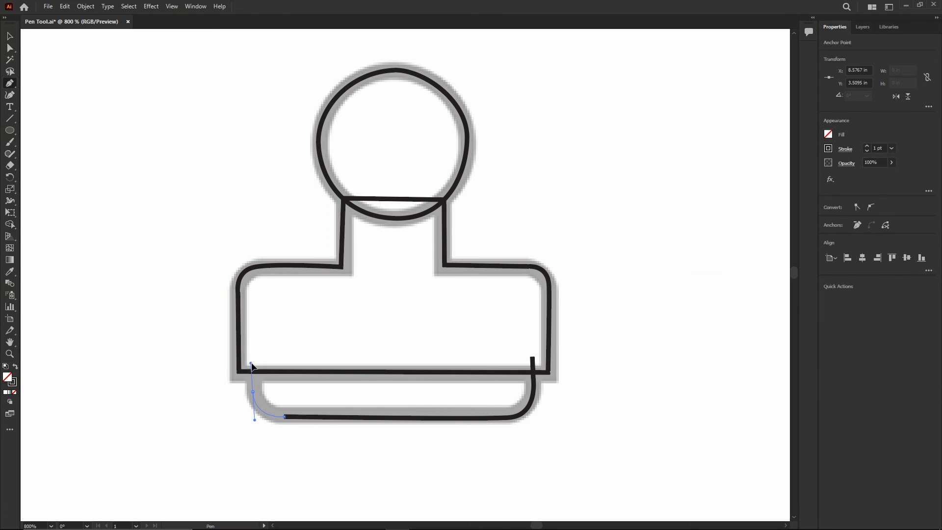
pyautogui.click(253, 353)
pyautogui.click(532, 357)
# Unlock the stamp's paths, select all three, and remove the overlapping lines inside the knob and the body with the Shape Builder.
pyautogui.click(109, 85)
pyautogui.press('v')
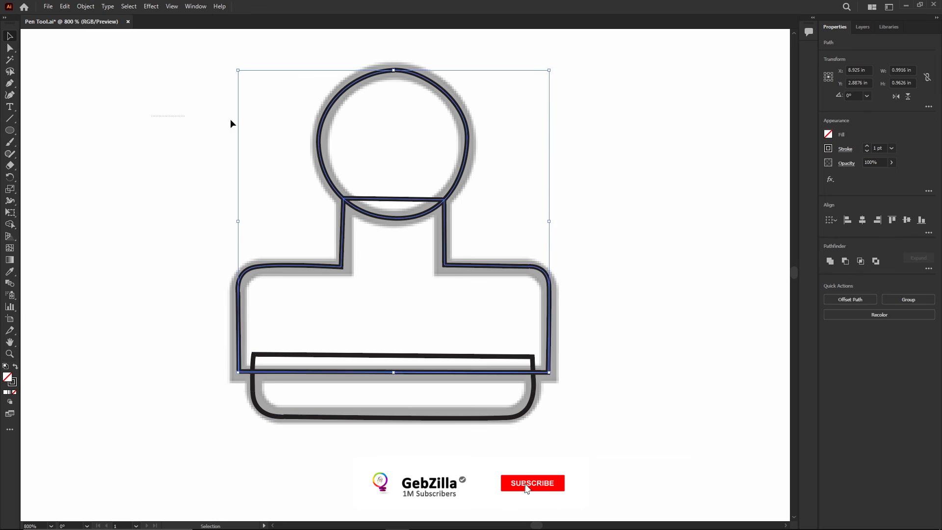
pyautogui.moveTo(231, 122); pyautogui.dragTo(432, 393)
pyautogui.hotkey('shift', 'm')
pyautogui.keyDown('alt'); pyautogui.click(407, 199); pyautogui.keyUp('alt')
pyautogui.keyDown('alt'); pyautogui.click(412, 355); pyautogui.keyUp('alt')
pyautogui.press('v')
# Trace the pencil's rounded eraser cap with the Pen tool, closing it with a straight lower edge.
pyautogui.moveTo(225, 461)
pyautogui.mouseDown()
pyautogui.moveTo(483, 236)
pyautogui.moveTo(458, 282)
pyautogui.mouseUp()
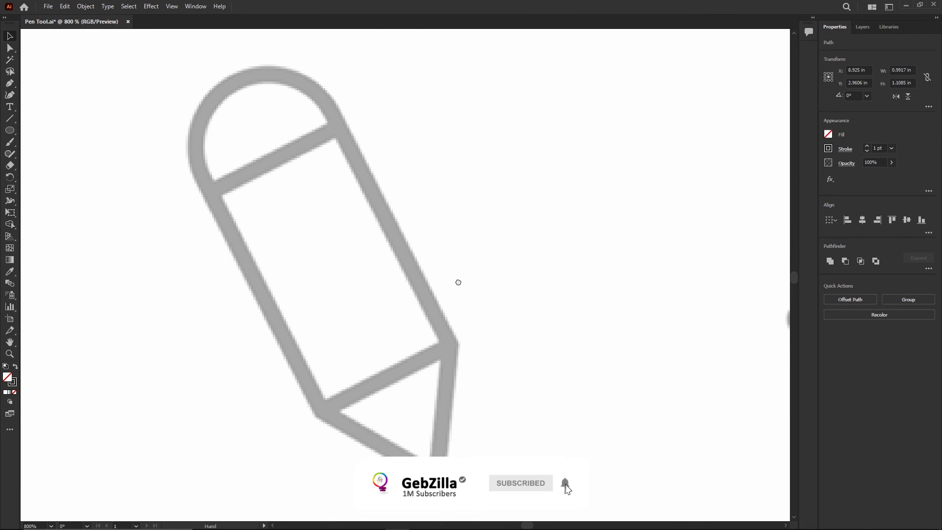
pyautogui.click(339, 128)
pyautogui.moveTo(233, 83); pyautogui.dragTo(173, 112)
pyautogui.click(207, 189)
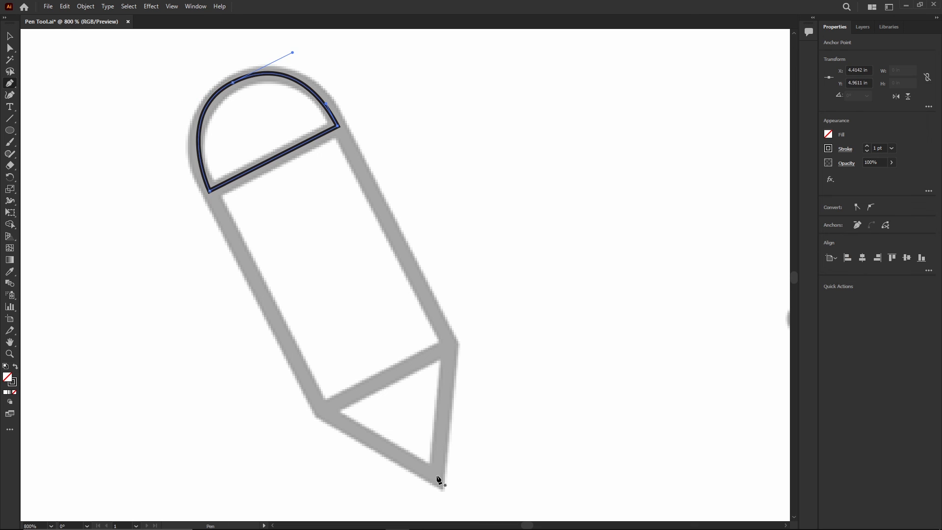
# Trace the pencil's triangular tip and its straight-sided body between the tip and the eraser cap.
pyautogui.click(436, 476)
pyautogui.click(447, 347)
pyautogui.click(210, 190)
pyautogui.click(323, 410)
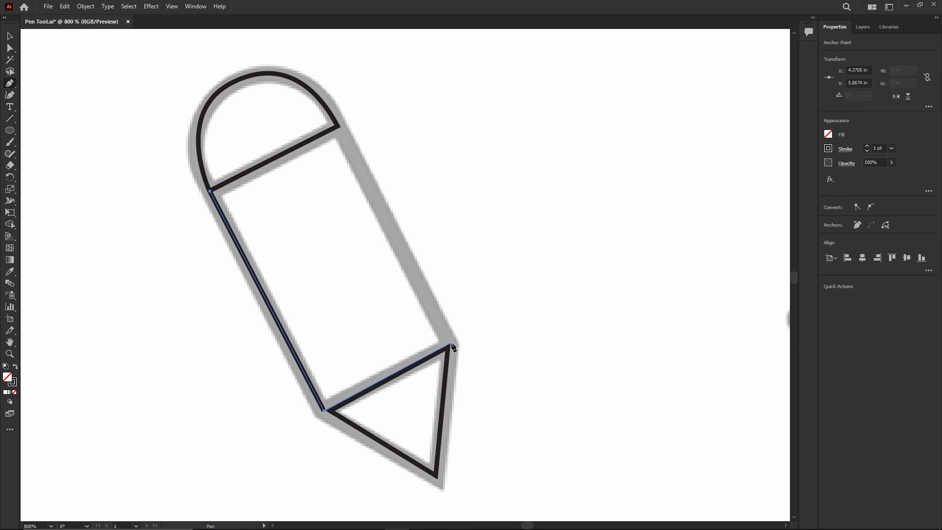
pyautogui.click(339, 127)
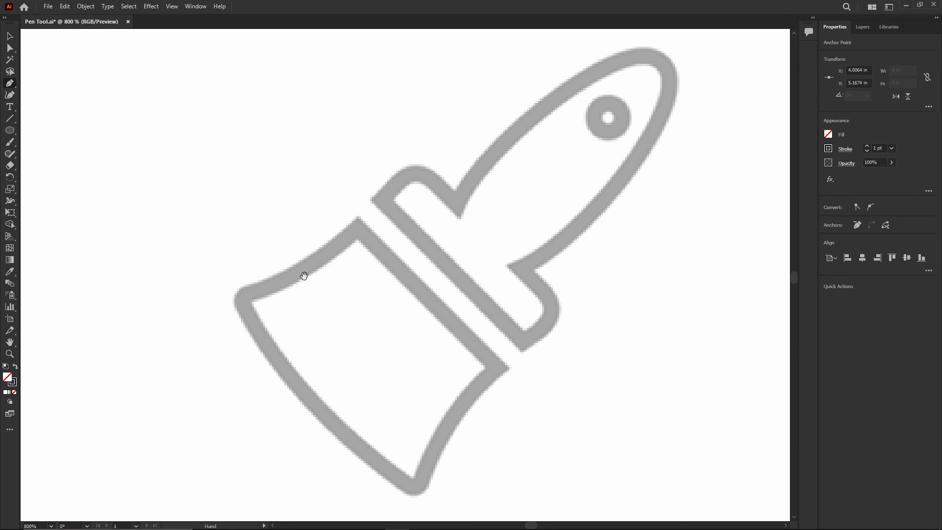
# Trace the paintbrush's bristle section as a closed path with a straight upper edge and curved remaining sides.
pyautogui.click(357, 230)
pyautogui.click(495, 368)
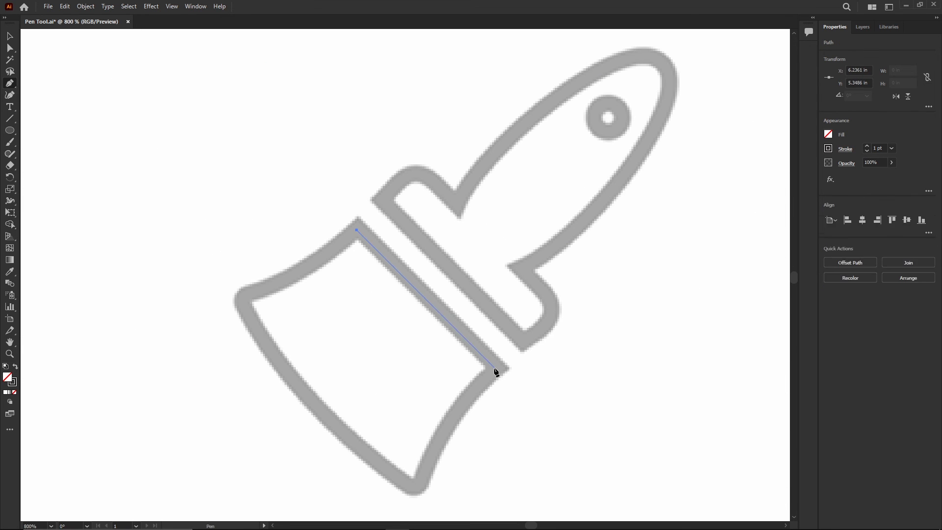
pyautogui.moveTo(420, 483); pyautogui.dragTo(421, 506)
pyautogui.moveTo(243, 296); pyautogui.dragTo(248, 247)
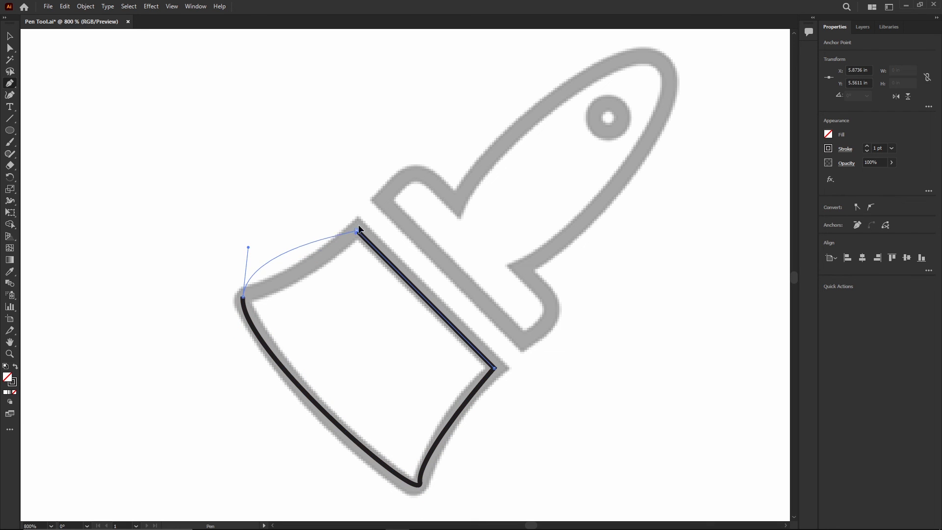
pyautogui.moveTo(423, 139); pyautogui.dragTo(398, 149)
# Adjust the anchor handles at the bristle section's left, upper and bottom corners so the curved edges follow the template.
pyautogui.click(11, 48)
pyautogui.moveTo(248, 248)
pyautogui.mouseDown()
pyautogui.moveTo(254, 266)
pyautogui.moveTo(243, 265)
pyautogui.mouseUp()
pyautogui.moveTo(315, 311); pyautogui.dragTo(339, 273)
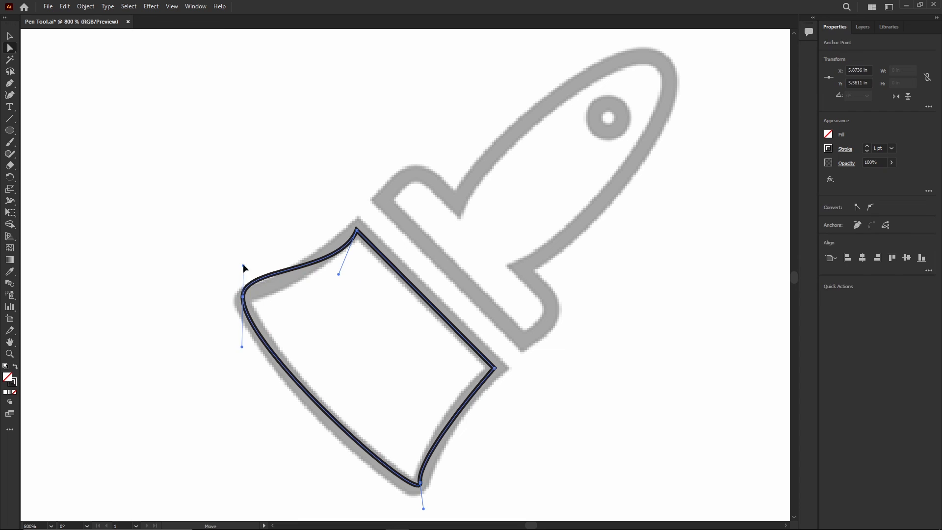
pyautogui.moveTo(244, 265); pyautogui.dragTo(260, 284)
pyautogui.moveTo(204, 328); pyautogui.dragTo(211, 313)
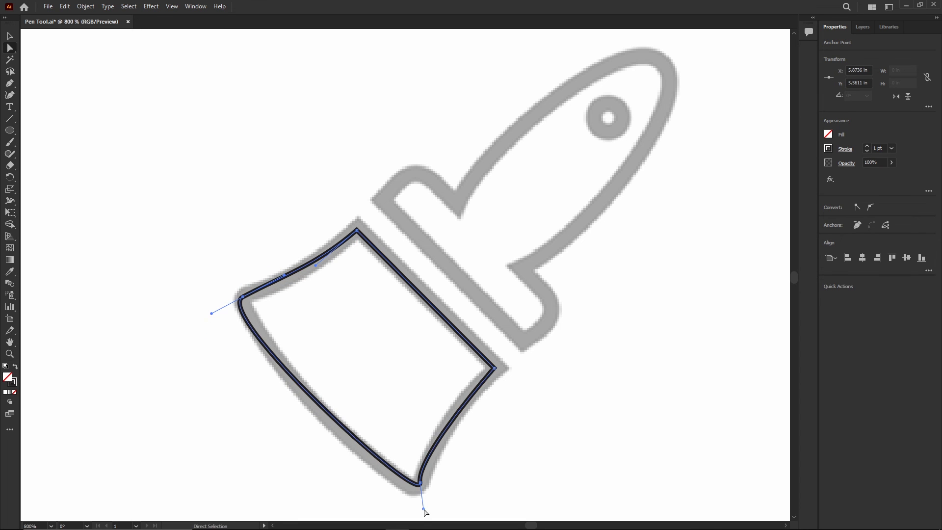
pyautogui.moveTo(423, 508); pyautogui.dragTo(413, 504)
# Trace the paintbrush's collar and long rounded handle as one closed path with the Pen tool.
pyautogui.press('p')
pyautogui.click(524, 342)
pyautogui.click(386, 202)
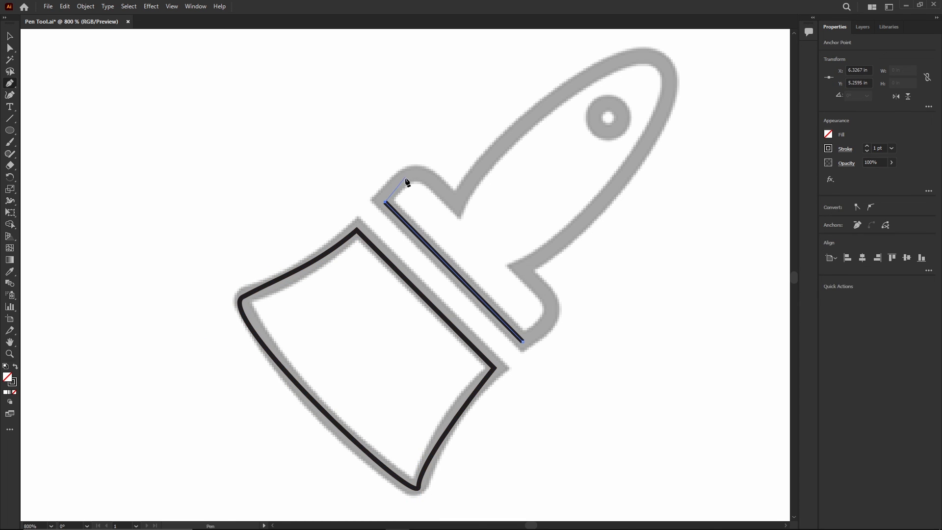
pyautogui.moveTo(430, 177); pyautogui.dragTo(438, 186)
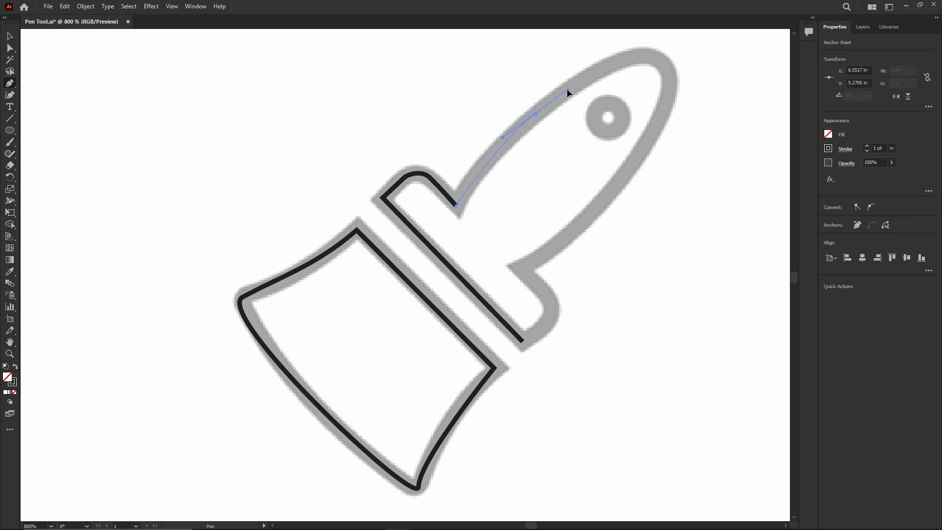
pyautogui.moveTo(681, 73); pyautogui.dragTo(676, 73)
pyautogui.moveTo(618, 185); pyautogui.dragTo(567, 235)
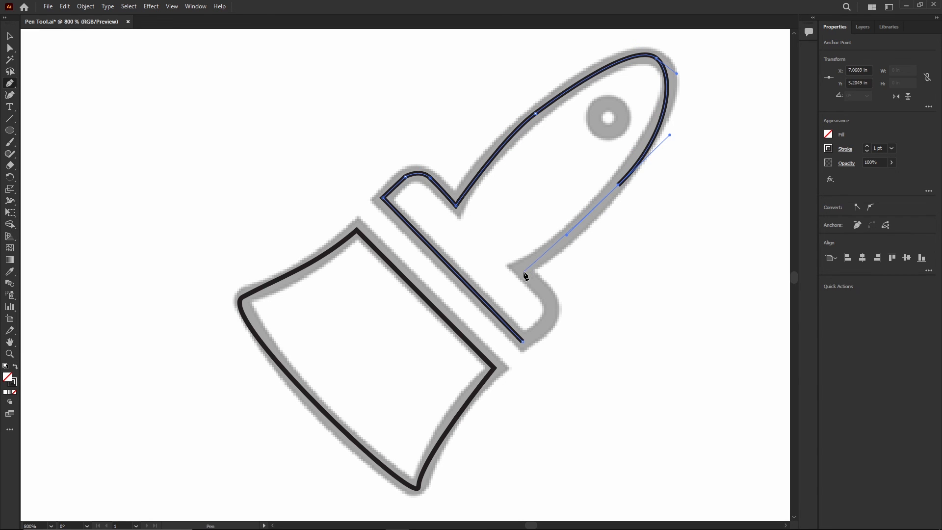
pyautogui.moveTo(547, 325); pyautogui.dragTo(535, 335)
# Reposition the anchors on the brush handle's right side and rounded tip, and adjust their direction handles to fit the template.
pyautogui.click(9, 48)
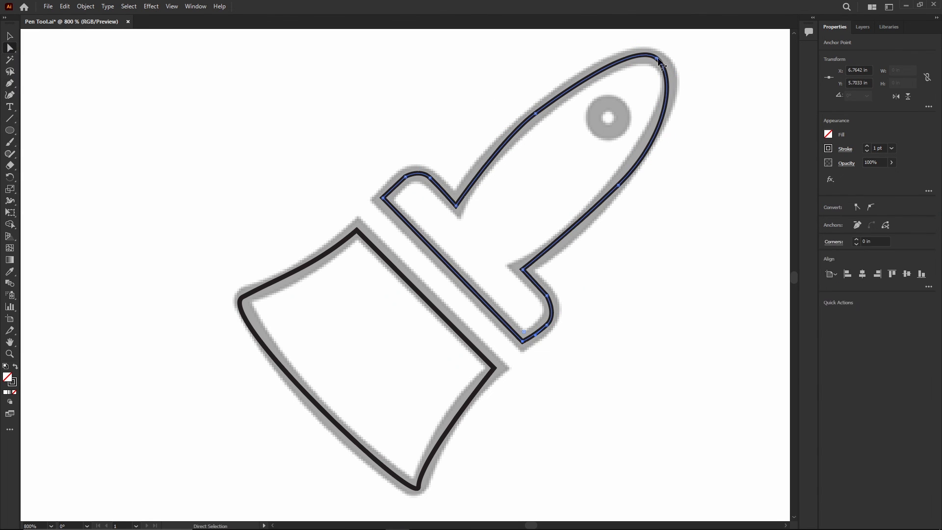
pyautogui.click(618, 186)
pyautogui.moveTo(618, 187); pyautogui.dragTo(591, 216)
pyautogui.moveTo(615, 185); pyautogui.dragTo(621, 182)
pyautogui.click(659, 59)
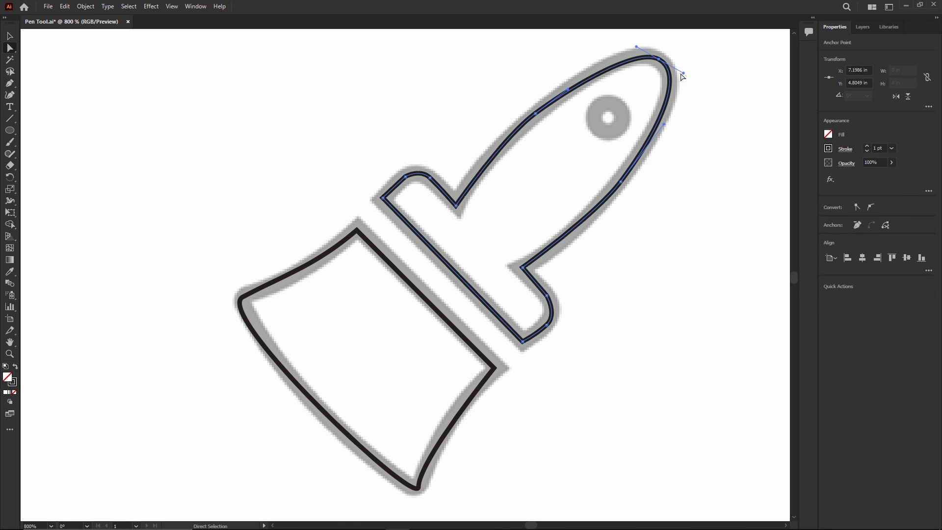
pyautogui.moveTo(684, 73); pyautogui.dragTo(682, 79)
# Trace the small hole in the brush handle as a closed curve, adjust it to the template ring, and deselect it.
pyautogui.press('p')
pyautogui.click(617, 103)
pyautogui.moveTo(623, 124); pyautogui.dragTo(602, 102)
pyautogui.click(622, 124)
pyautogui.moveTo(617, 130); pyautogui.dragTo(614, 131)
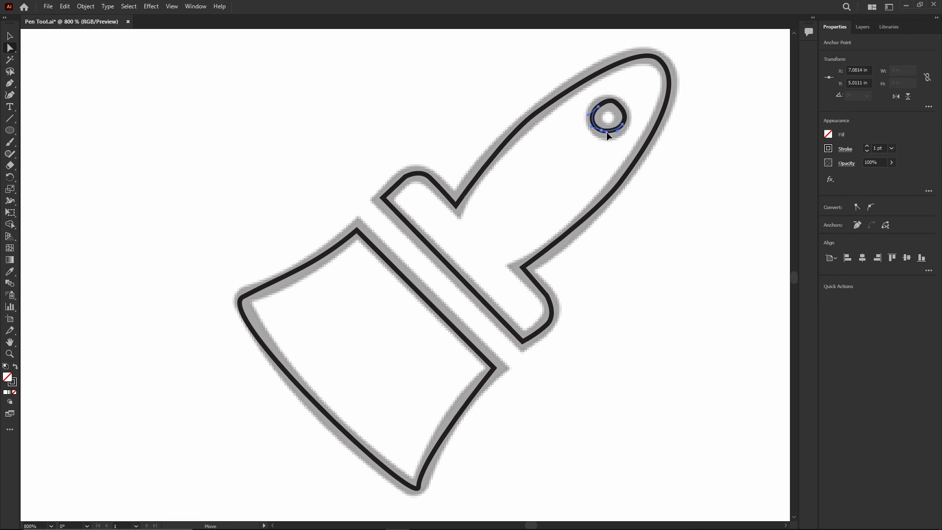
pyautogui.click(715, 161)
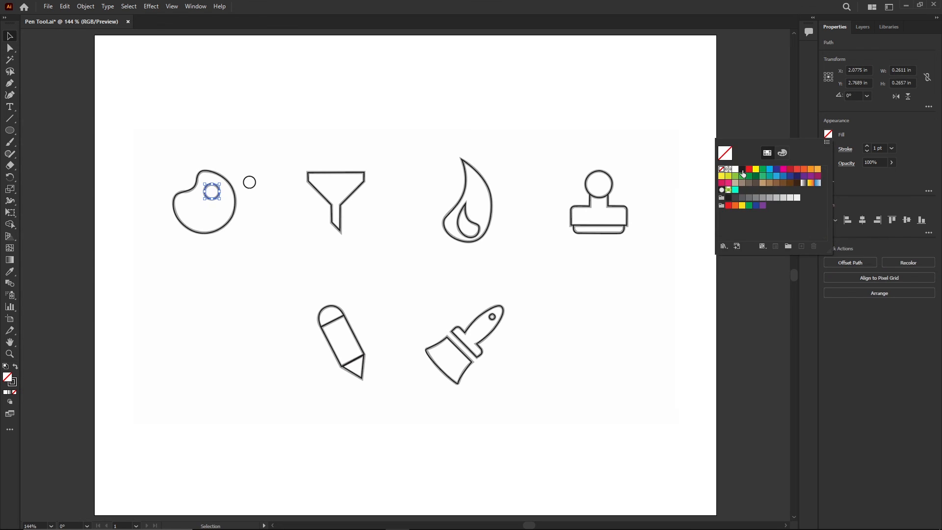
# Fill the palette's body yellow with its inner circle red, and fill the funnel green.
pyautogui.click(756, 169)
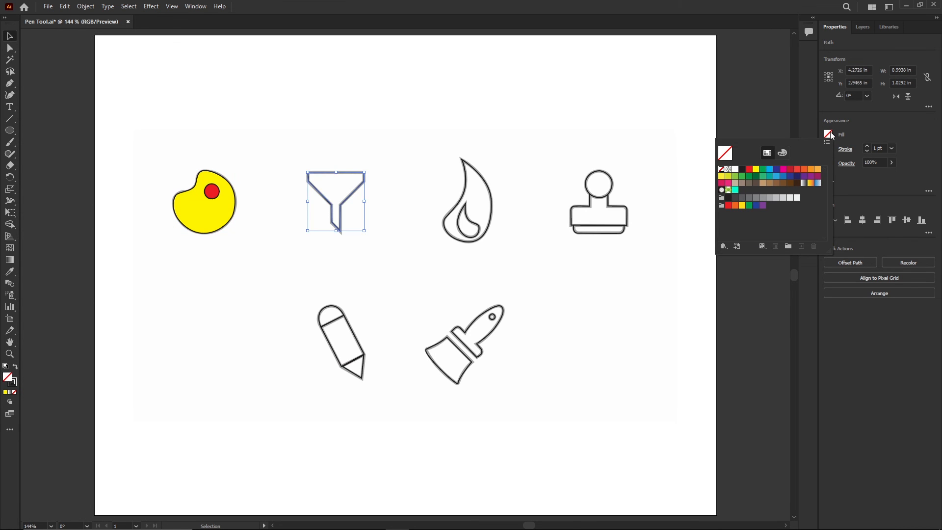
pyautogui.click(762, 168)
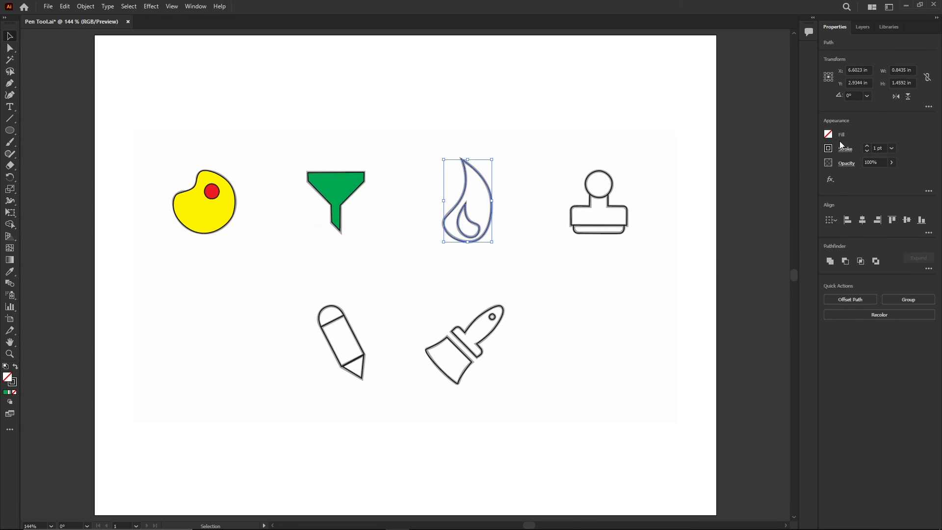
# Fill the flame dark blue and its small inner flame magenta.
pyautogui.click(827, 134)
pyautogui.click(769, 169)
pyautogui.click(827, 134)
pyautogui.click(777, 169)
pyautogui.click(540, 196)
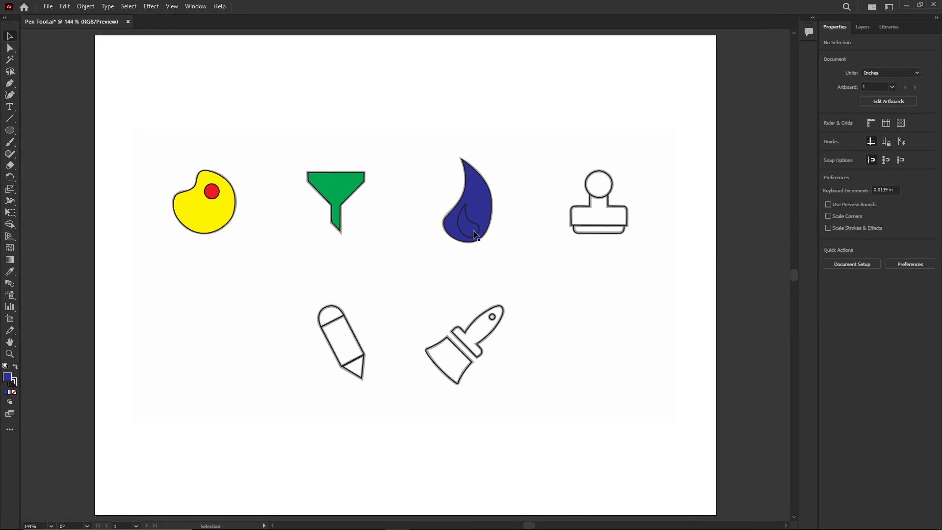
pyautogui.click(477, 228)
pyautogui.click(827, 134)
pyautogui.click(784, 169)
# Colour the stamp's knob light red, its body dark red and its base orange using the Shape Builder.
pyautogui.moveTo(560, 160); pyautogui.dragTo(638, 243)
pyautogui.click(828, 134)
pyautogui.click(783, 169)
pyautogui.click(10, 224)
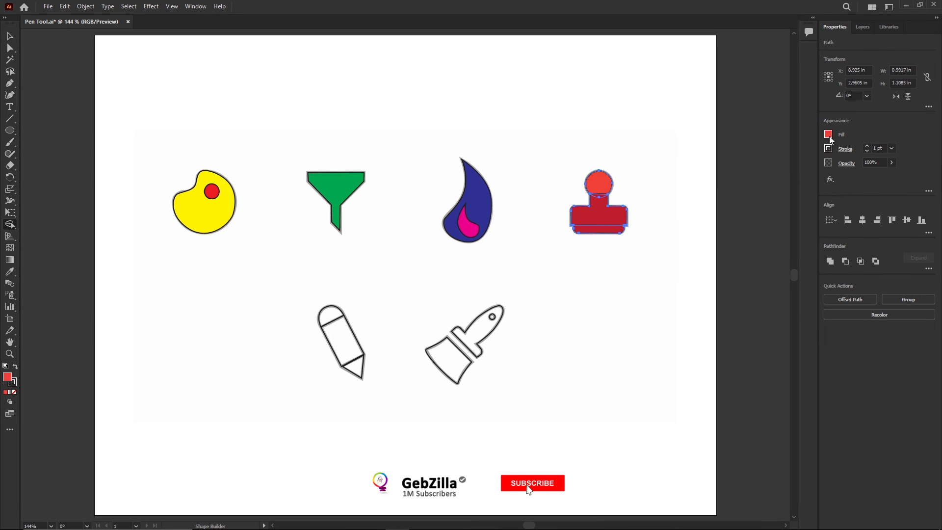
pyautogui.press('v')
# Fill the pencil with the yellow-to-orange gradient swatch.
pyautogui.click(347, 336)
pyautogui.click(828, 134)
pyautogui.click(811, 183)
# Fill the paintbrush with the blue-to-white gradient swatch and its handle hole with the white-to-black gradient swatch.
pyautogui.moveTo(515, 393); pyautogui.dragTo(422, 300)
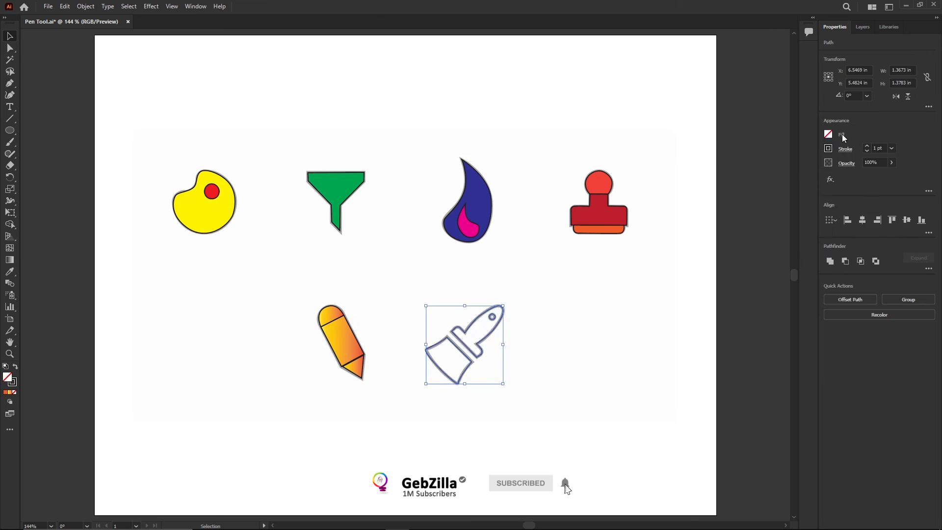
pyautogui.click(828, 134)
pyautogui.click(818, 182)
pyautogui.click(530, 304)
pyautogui.click(492, 317)
pyautogui.click(828, 134)
pyautogui.click(804, 182)
pyautogui.click(205, 344)
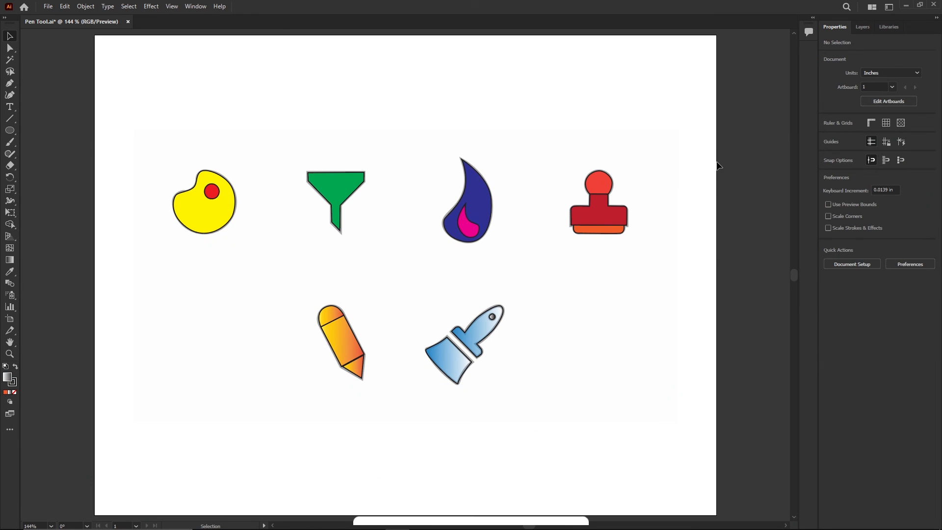
# Hide the locked template layer so only the coloured icons on Layer 1 are shown.
pyautogui.click(863, 27)
pyautogui.click(827, 53)
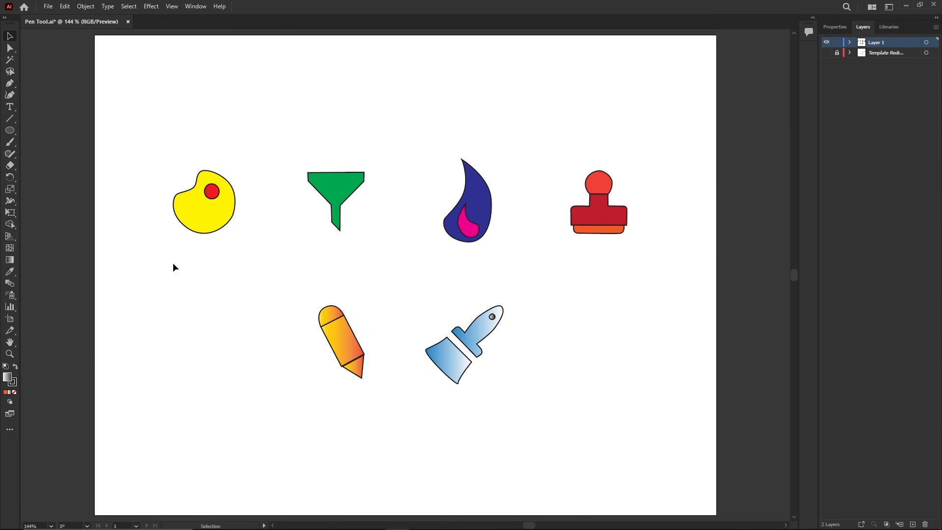